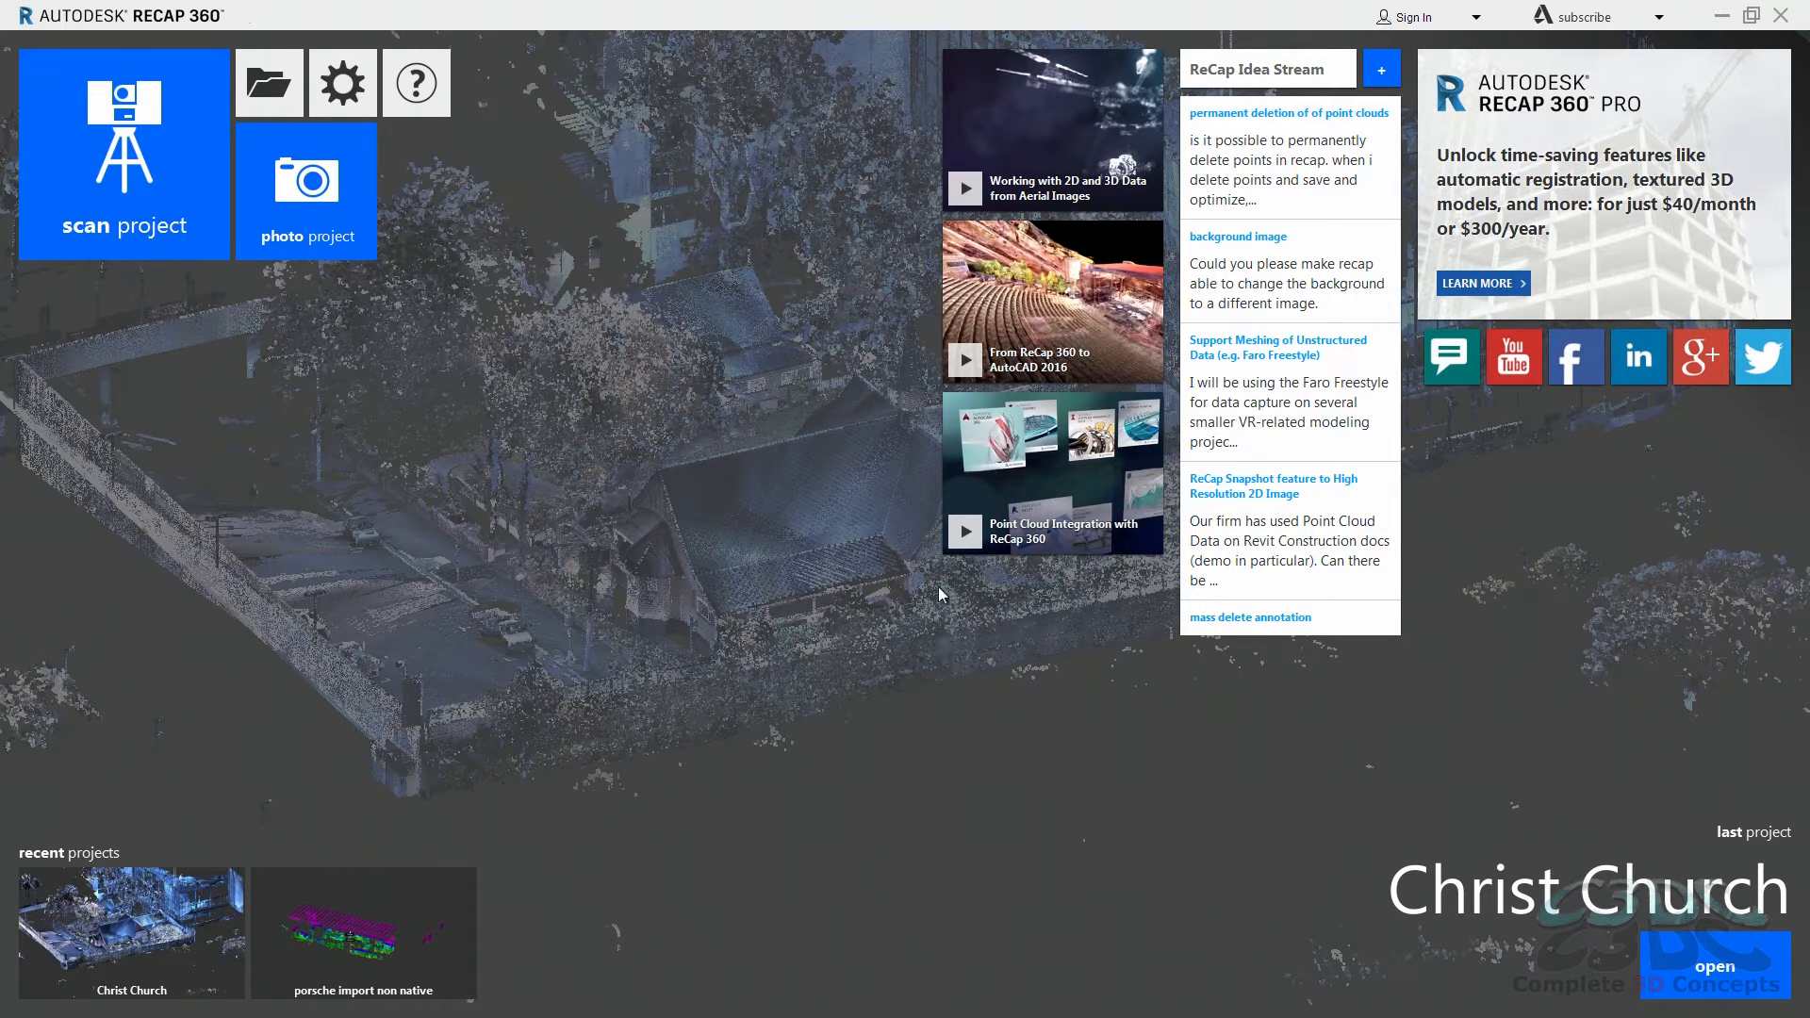
Step: Try swapping the displayed y and z axis labels in the coordinate system preferences, and restore them to y and z
click(344, 100)
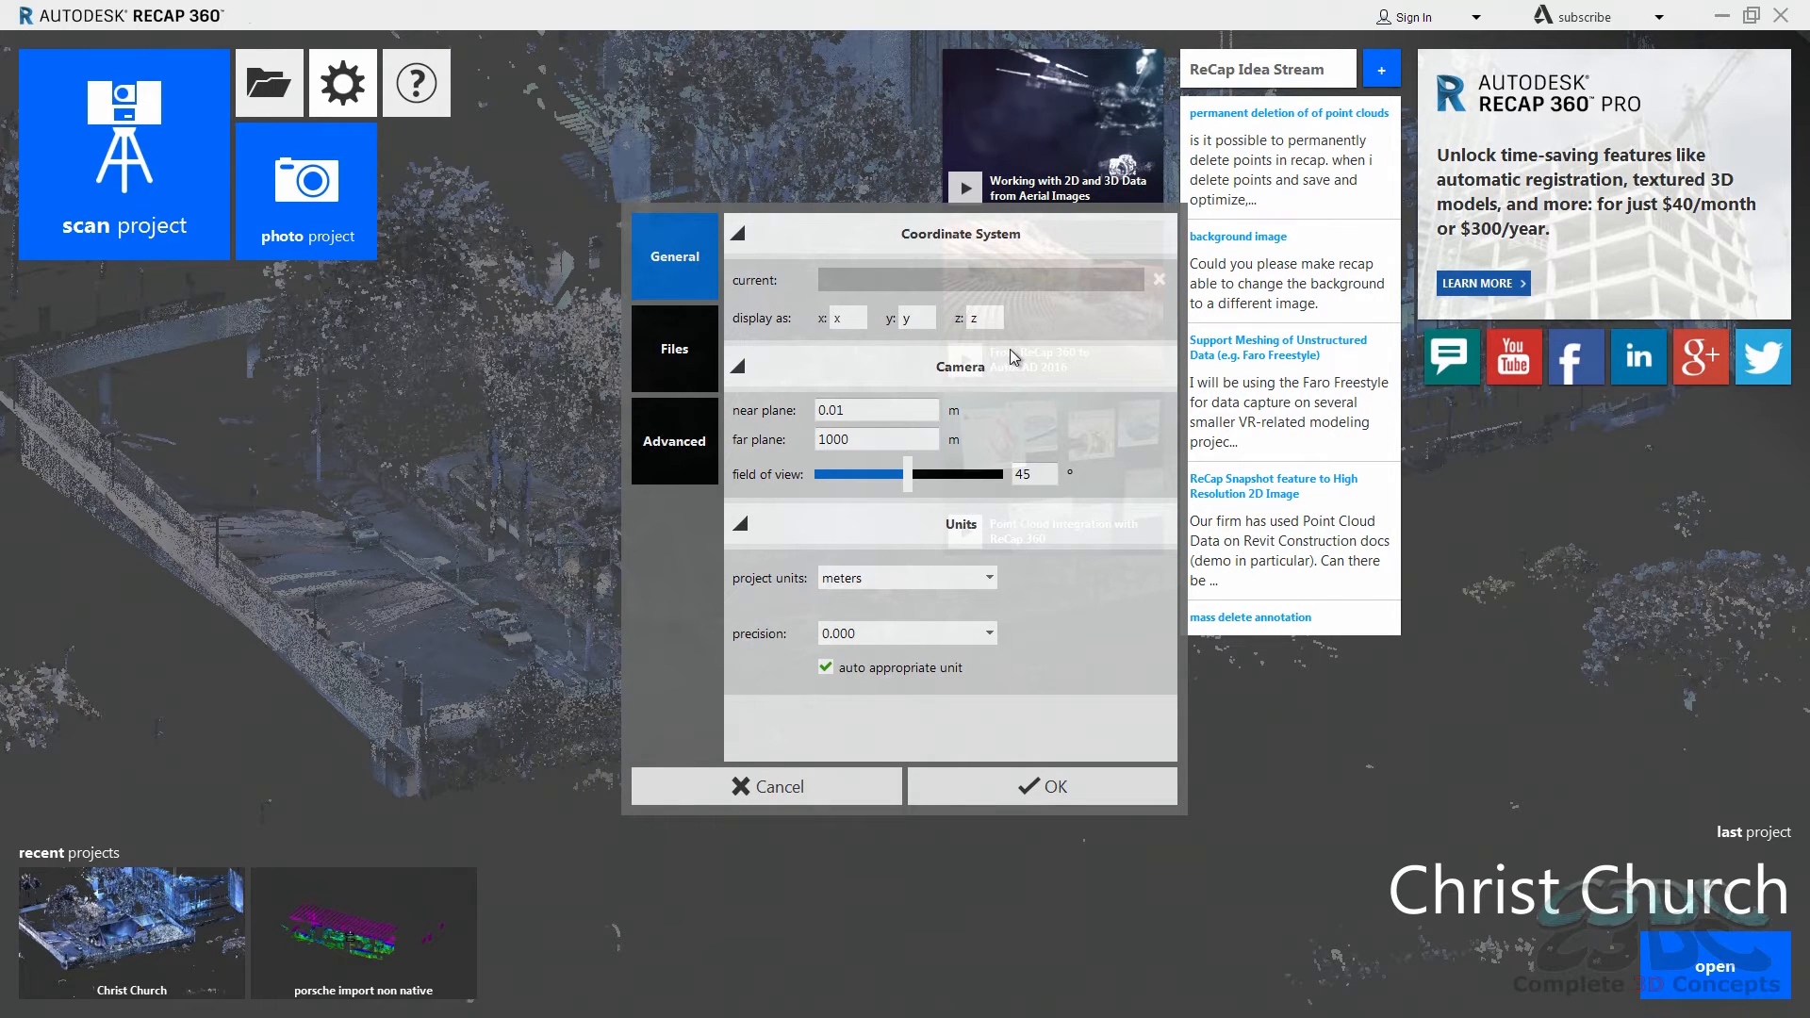
drag(911, 318, 897, 325)
text(z)
drag(986, 319, 968, 331)
text(y)
drag(928, 319, 892, 325)
text(y)
drag(1007, 321, 970, 324)
text(z)
Step: Set the project units to millimeters and try different precision and auto appropriate unit options
click(984, 579)
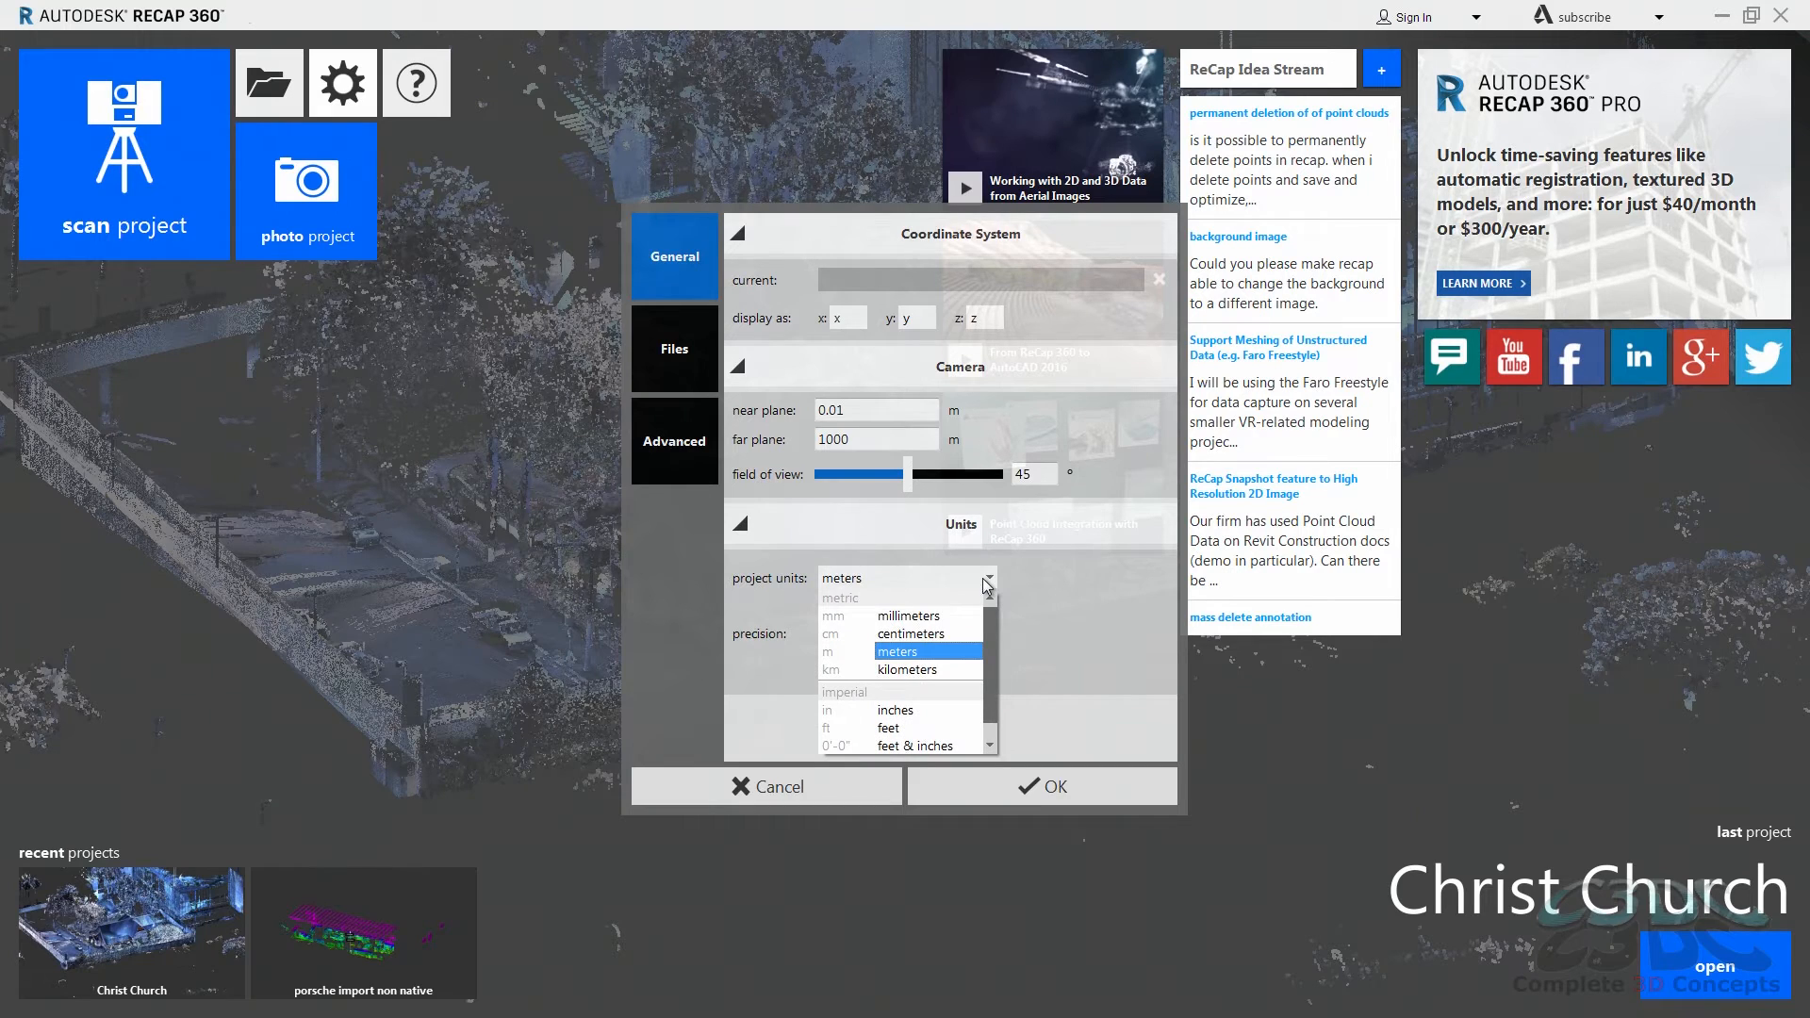
click(943, 616)
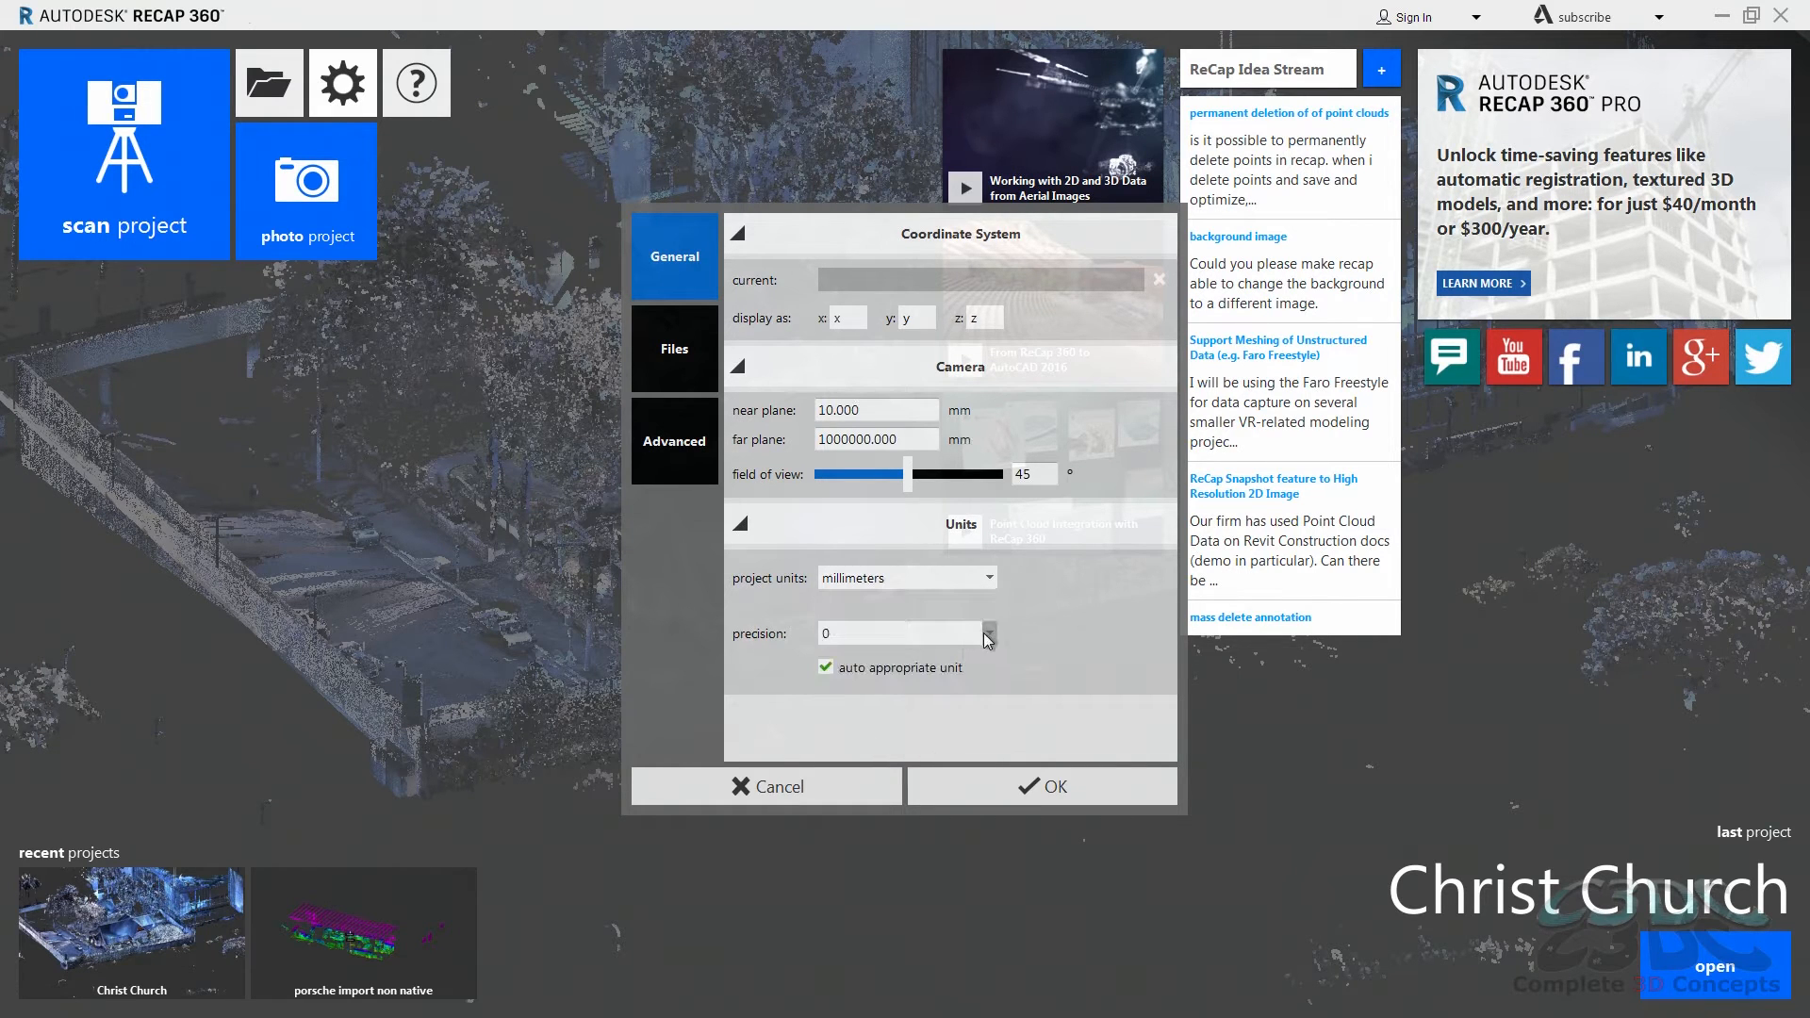
click(984, 635)
click(942, 669)
click(826, 668)
click(984, 641)
click(965, 659)
Step: Examine the recent files, temporary file location and scan search path settings in the file preferences
click(672, 359)
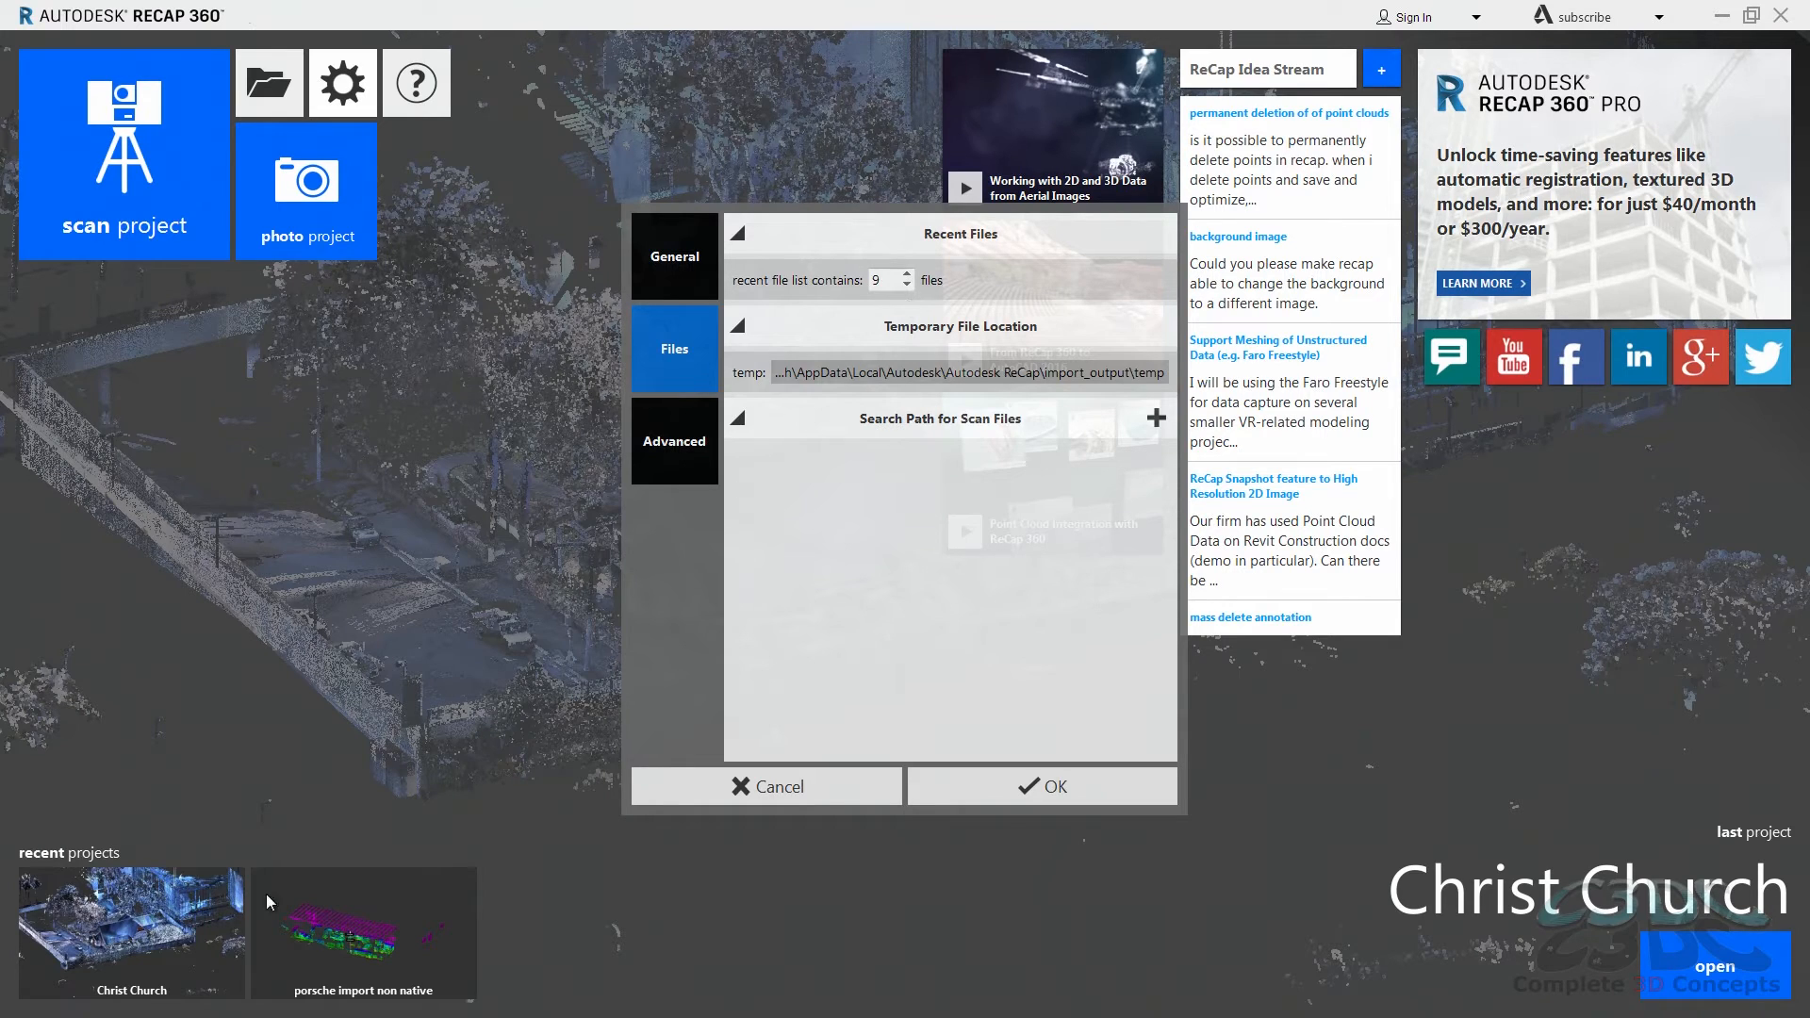
click(848, 372)
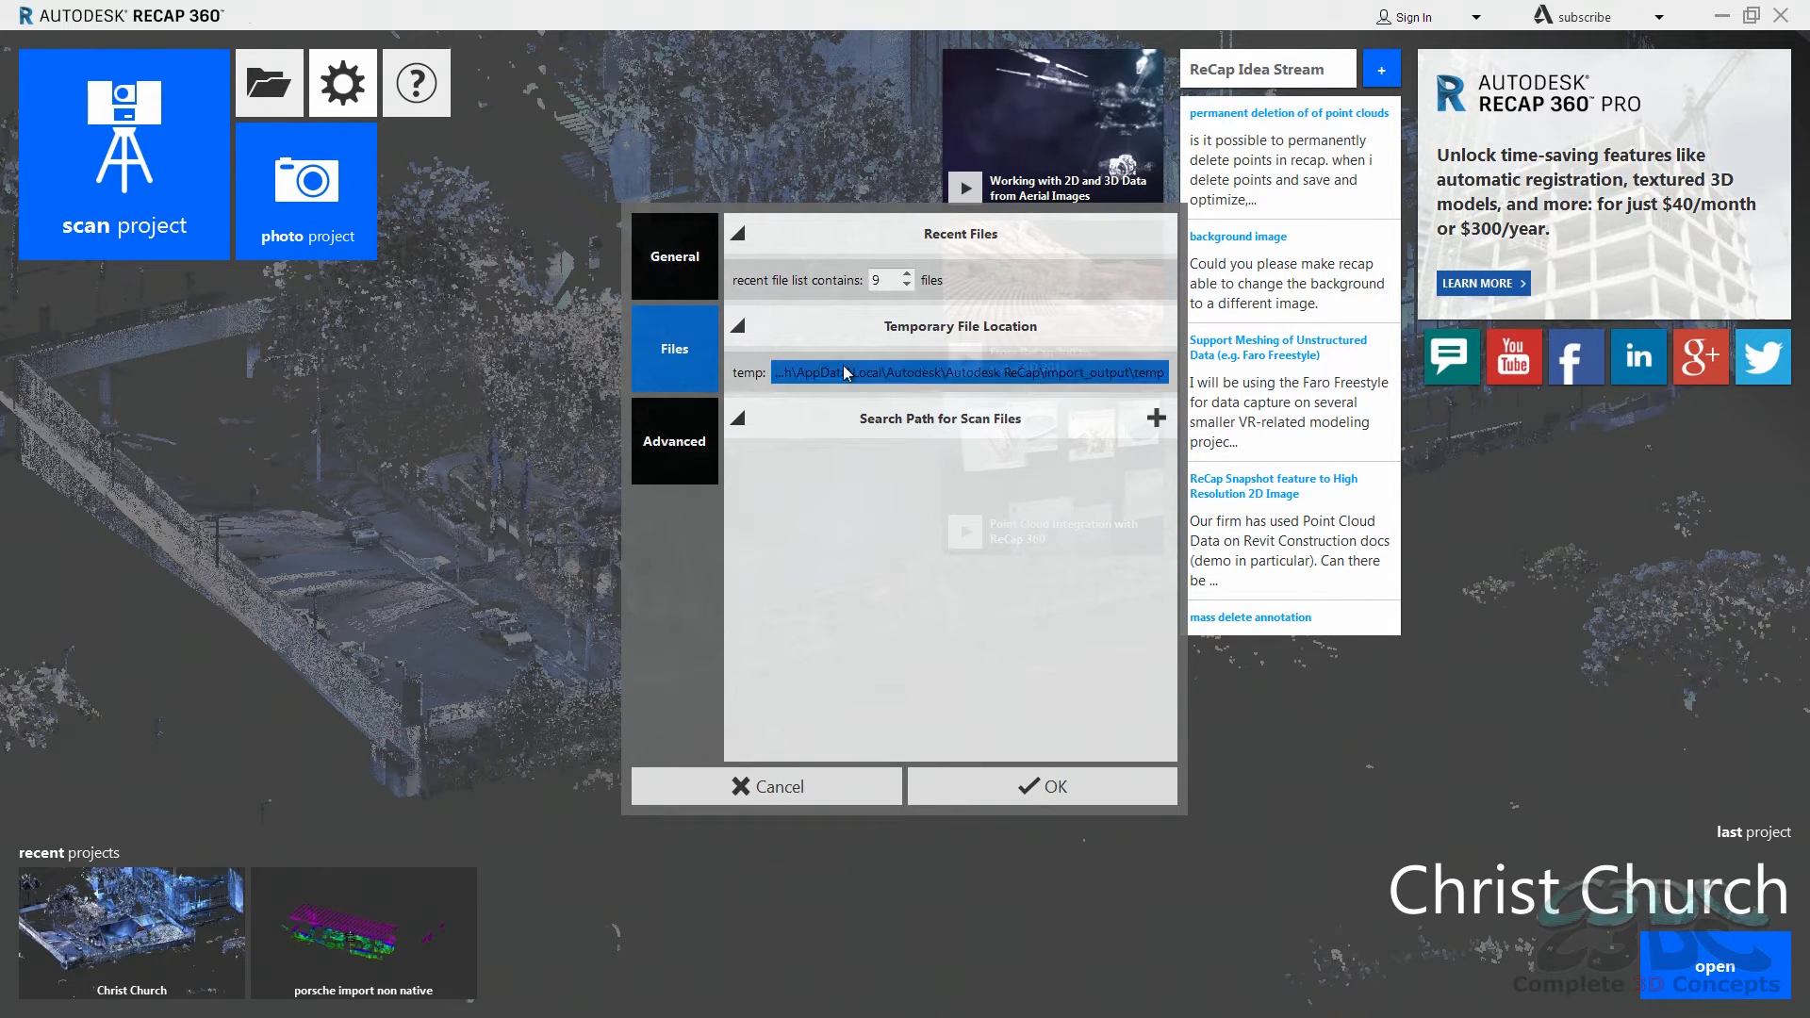
click(936, 372)
key(Escape)
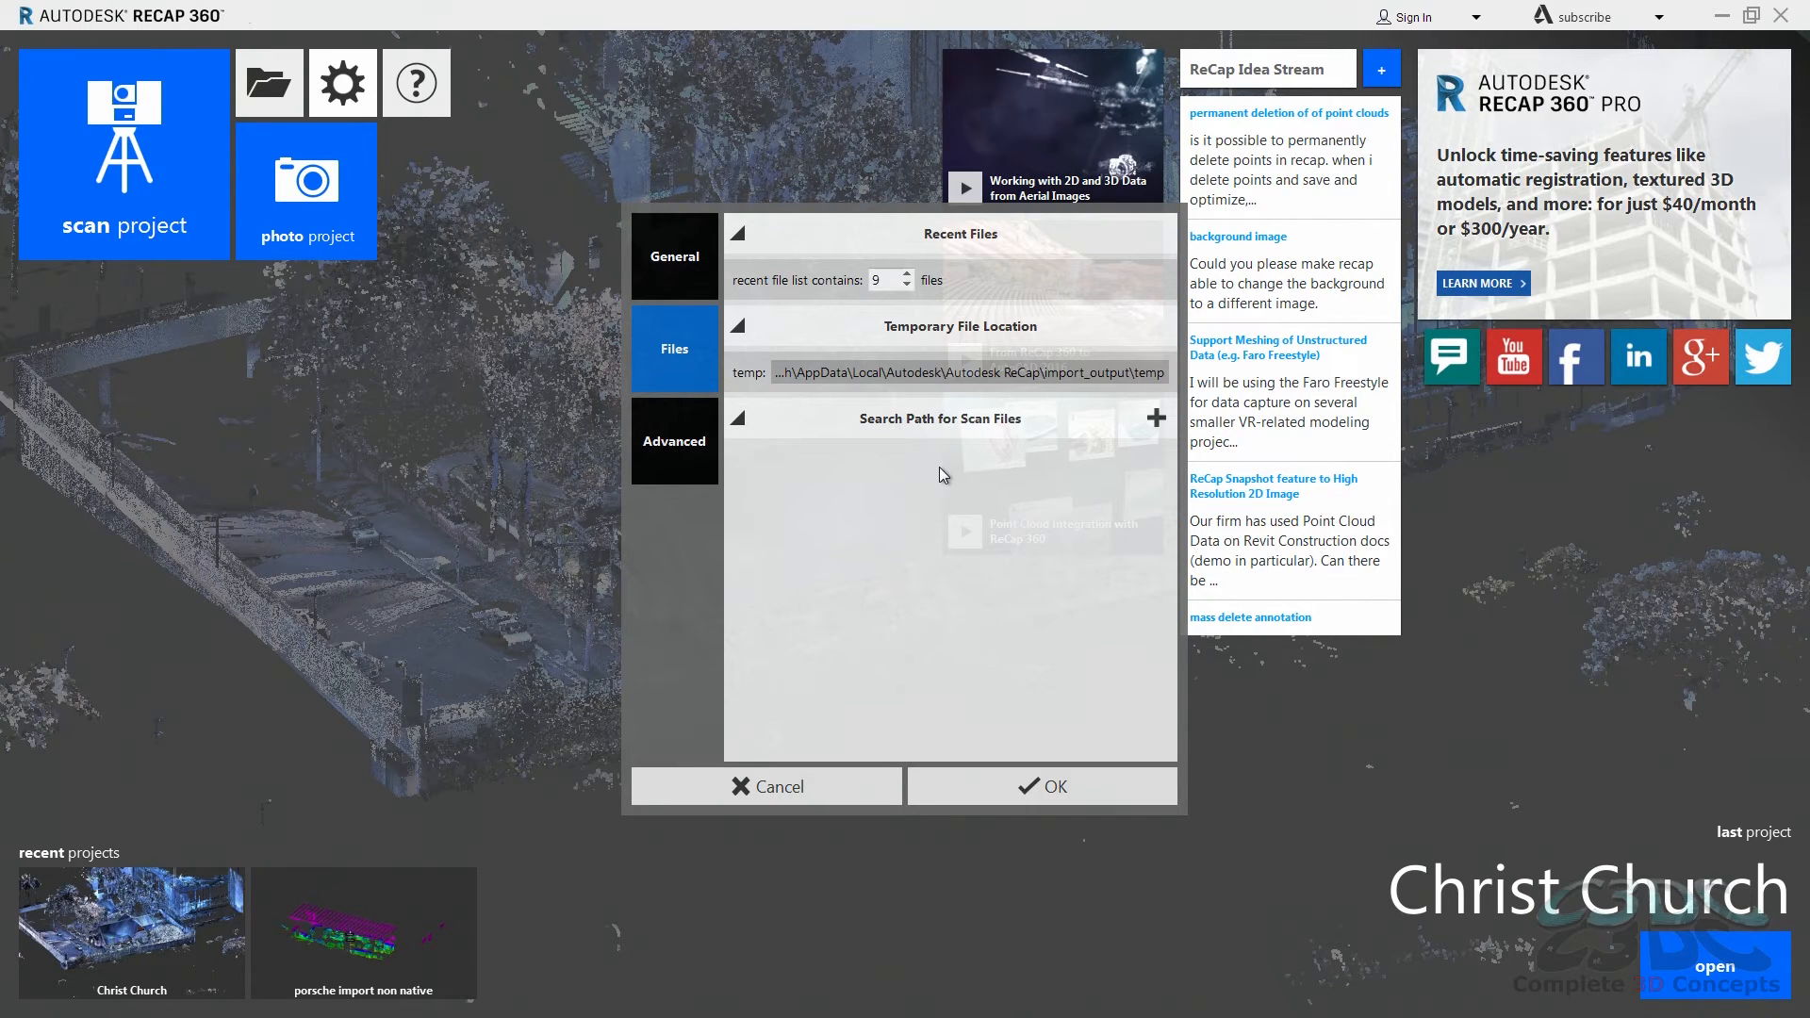
Step: Review the memory usage and display language options in the advanced preferences, and cancel the preferences dialog
click(691, 441)
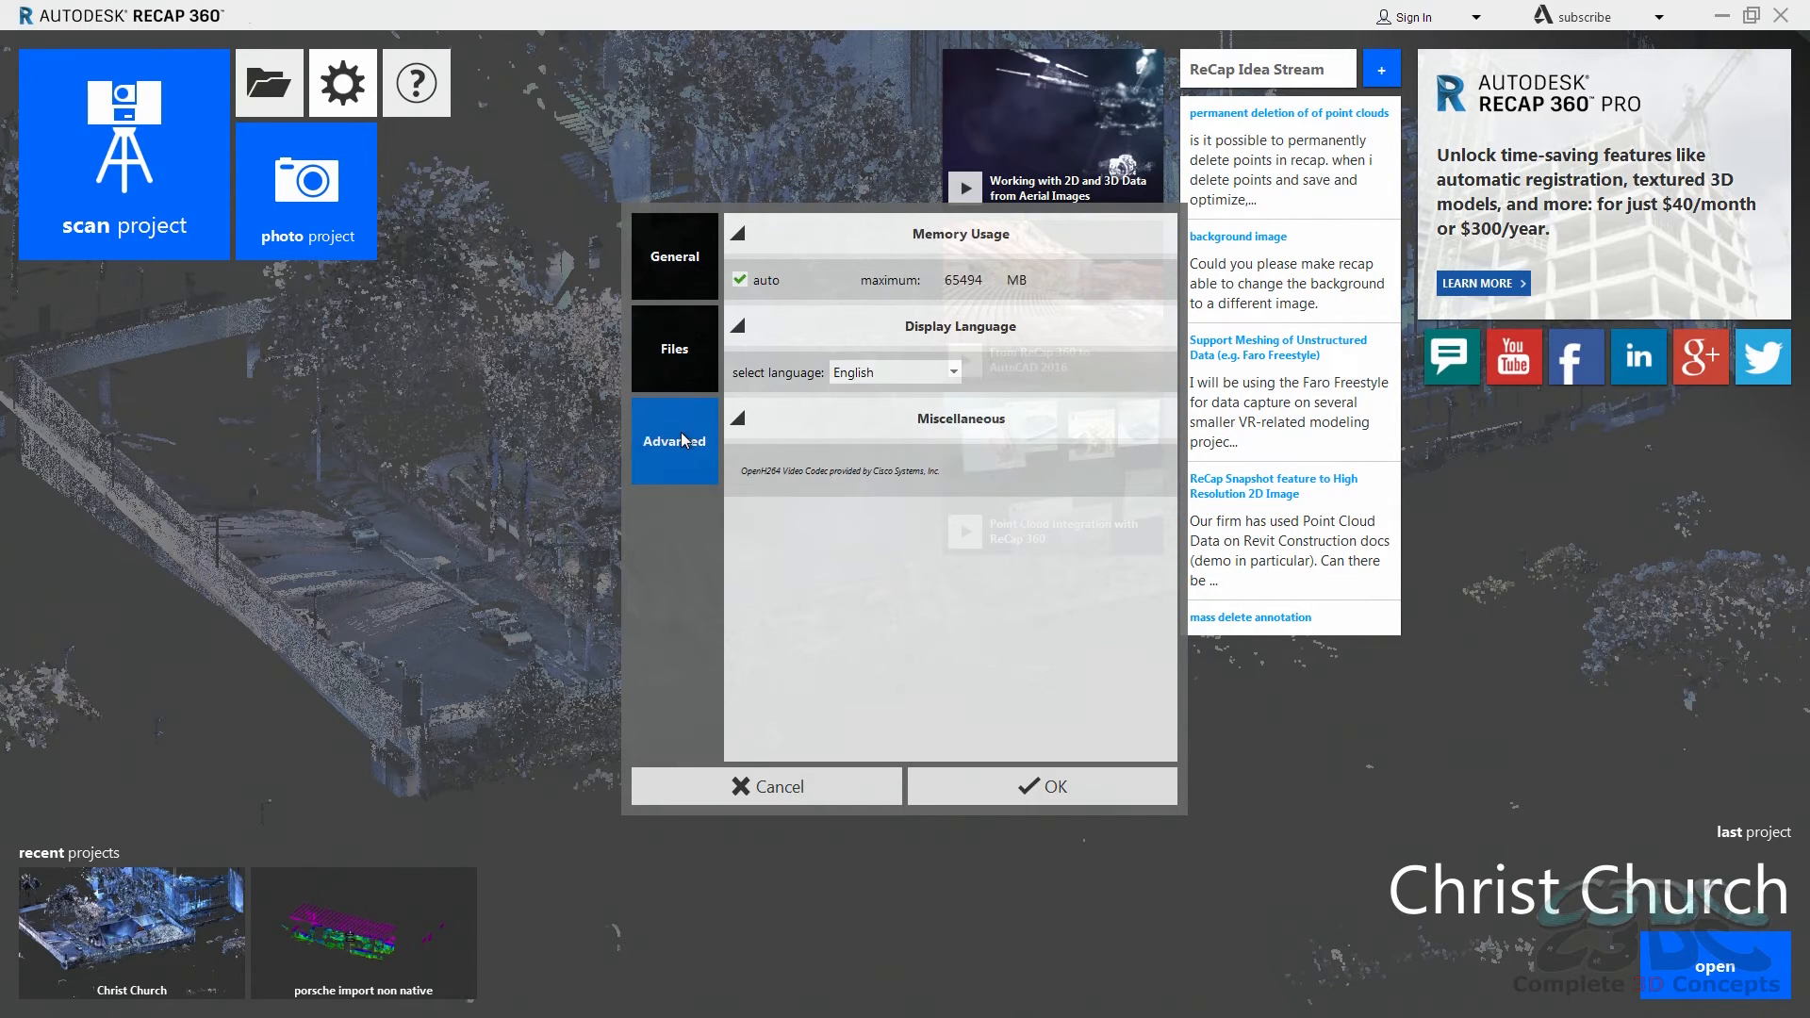
click(952, 374)
drag(956, 450, 956, 493)
click(1027, 541)
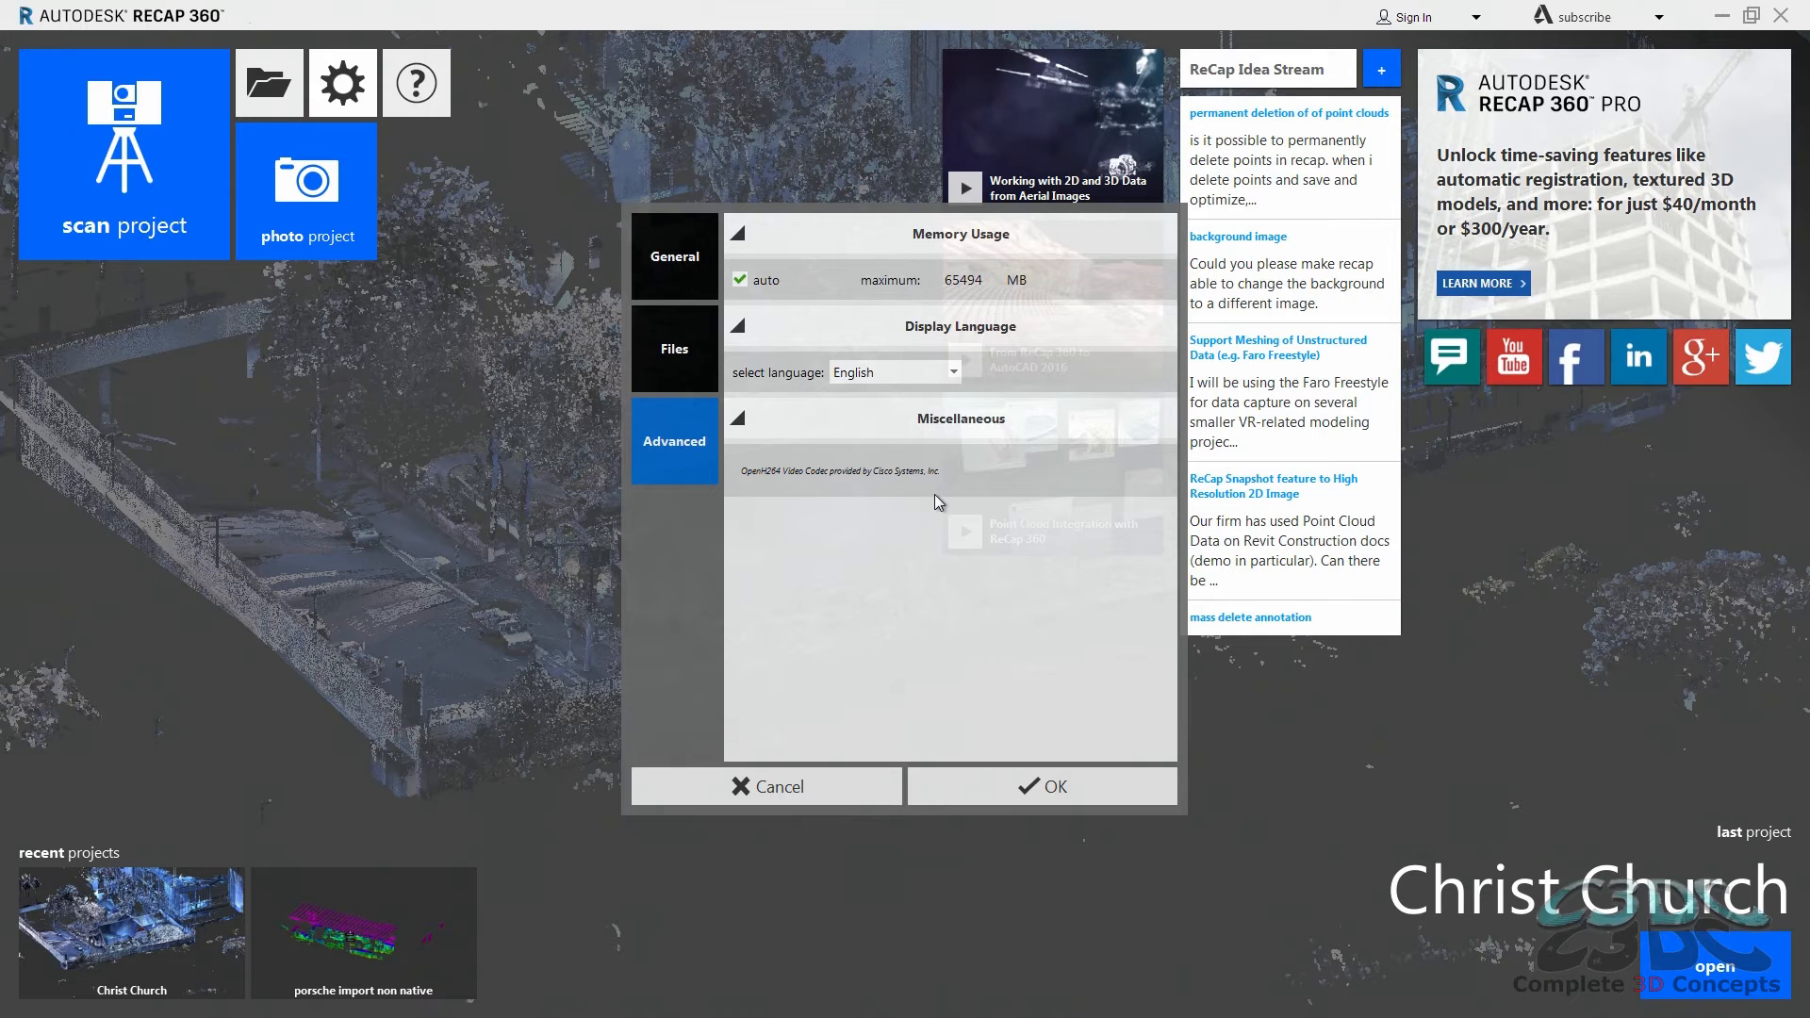
click(814, 782)
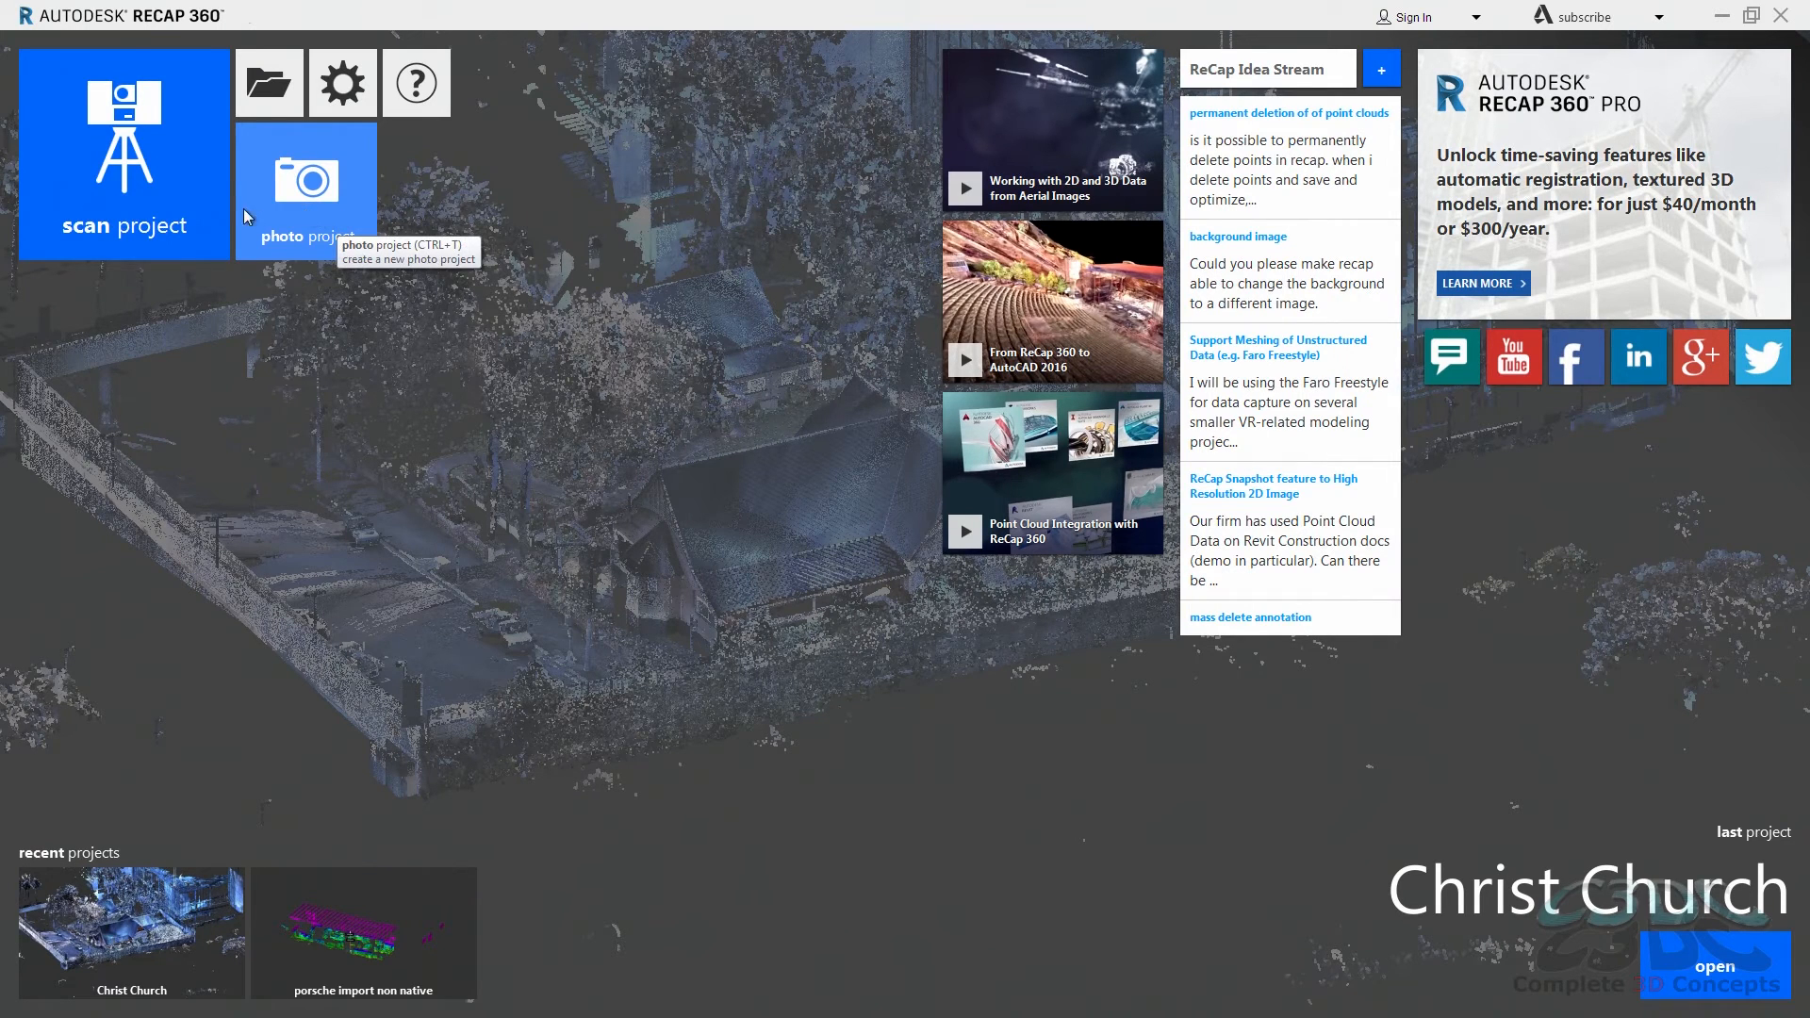
Step: Start a new scan project and name it Porsche
click(151, 211)
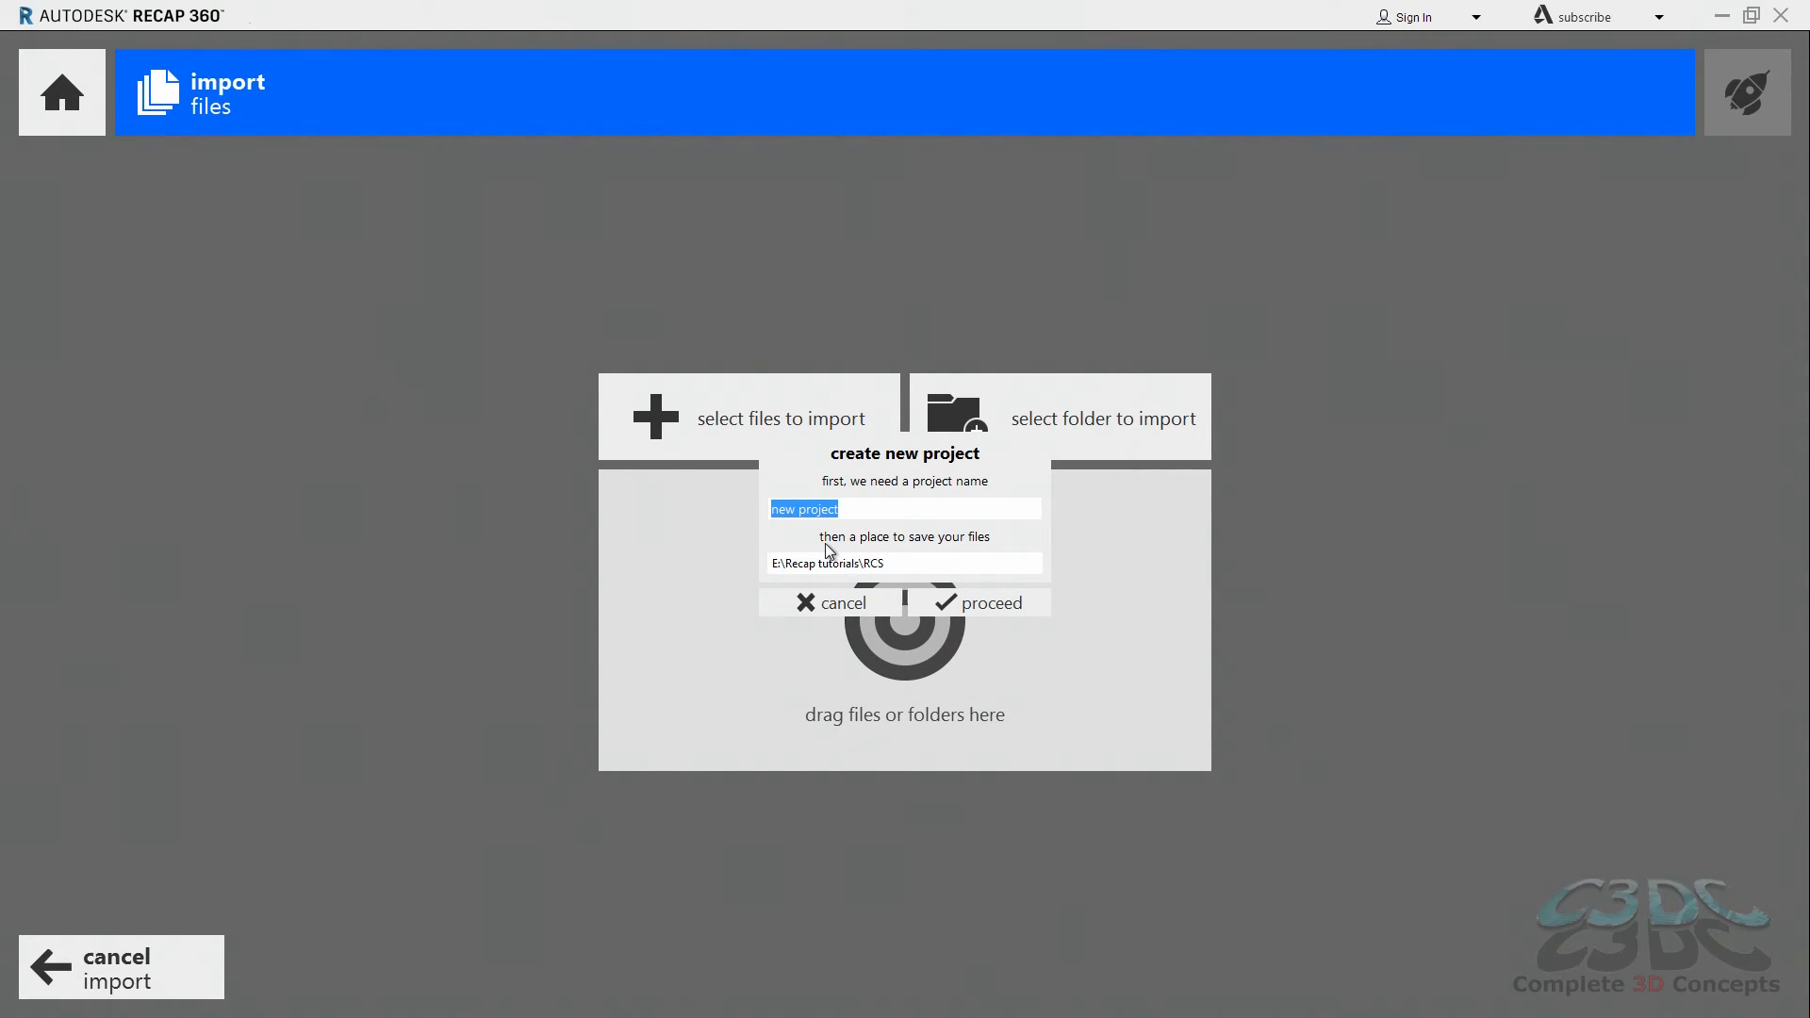
text(Porche)
key(BackSpace)
key(BackSpace)
key(BackSpace)
text(sche)
Step: Choose E:\Recap tutorials\RCS as the project's save location and create the project
click(877, 565)
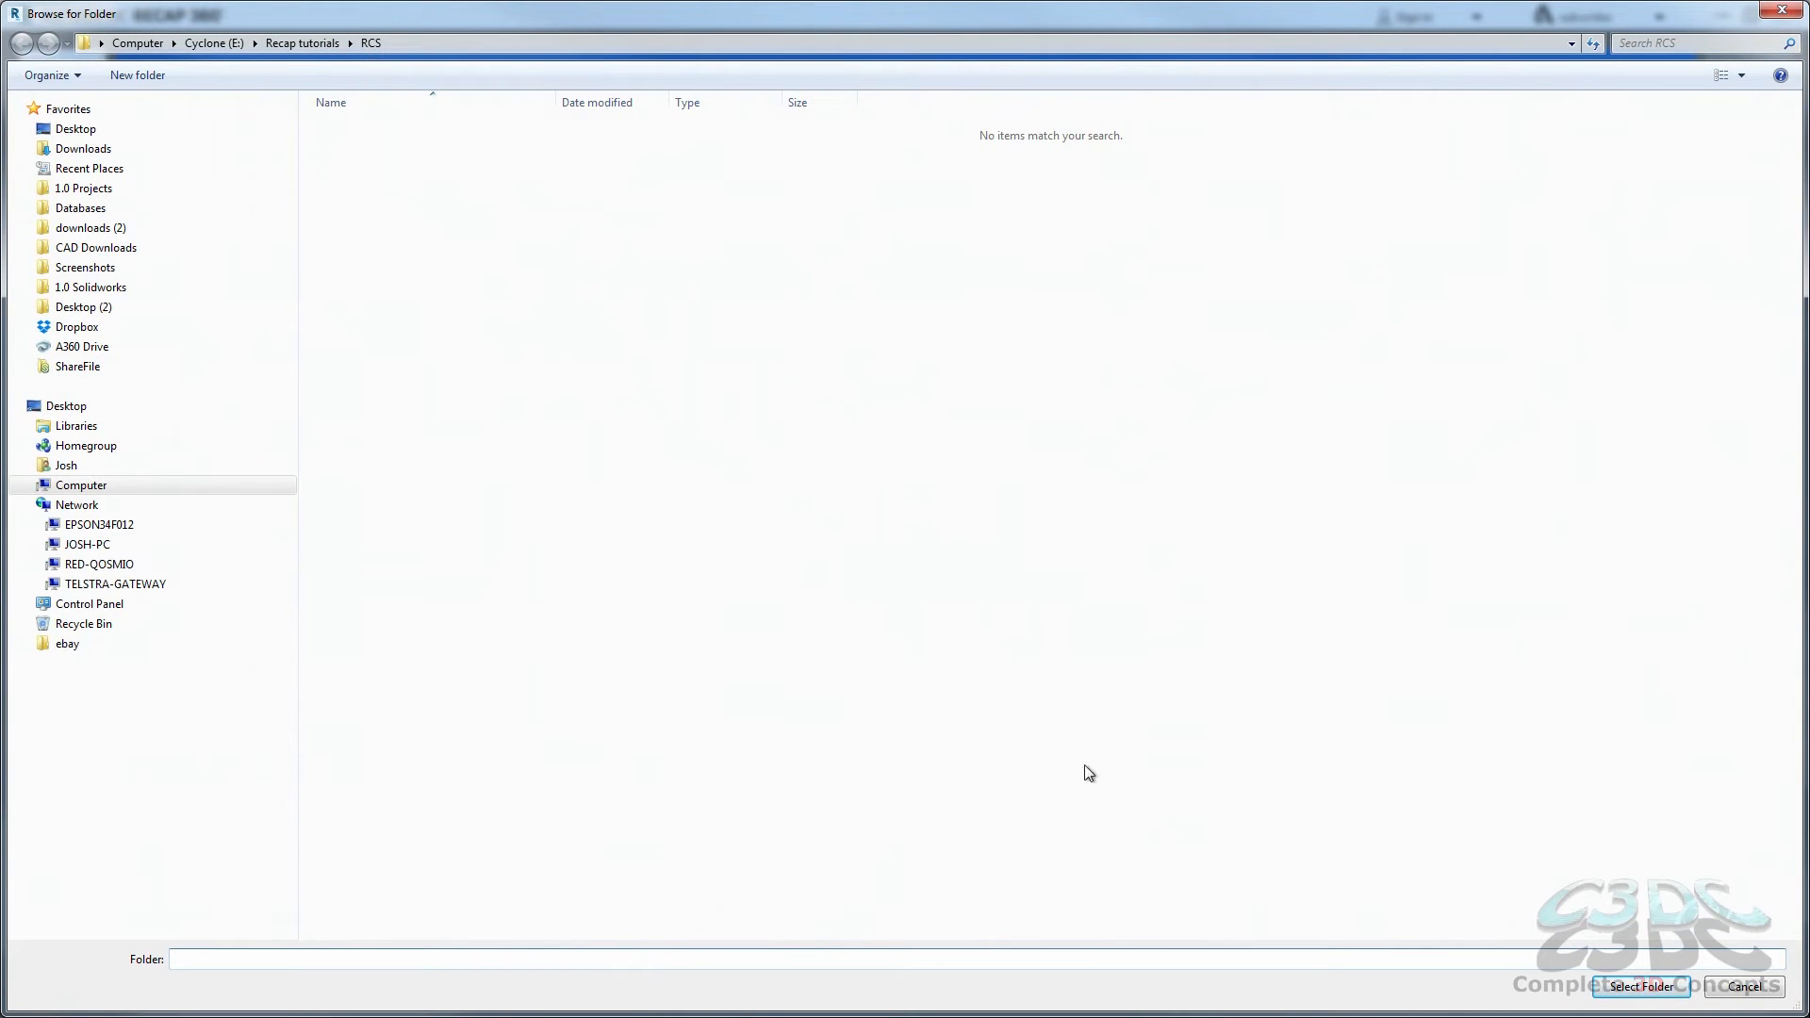
click(1651, 989)
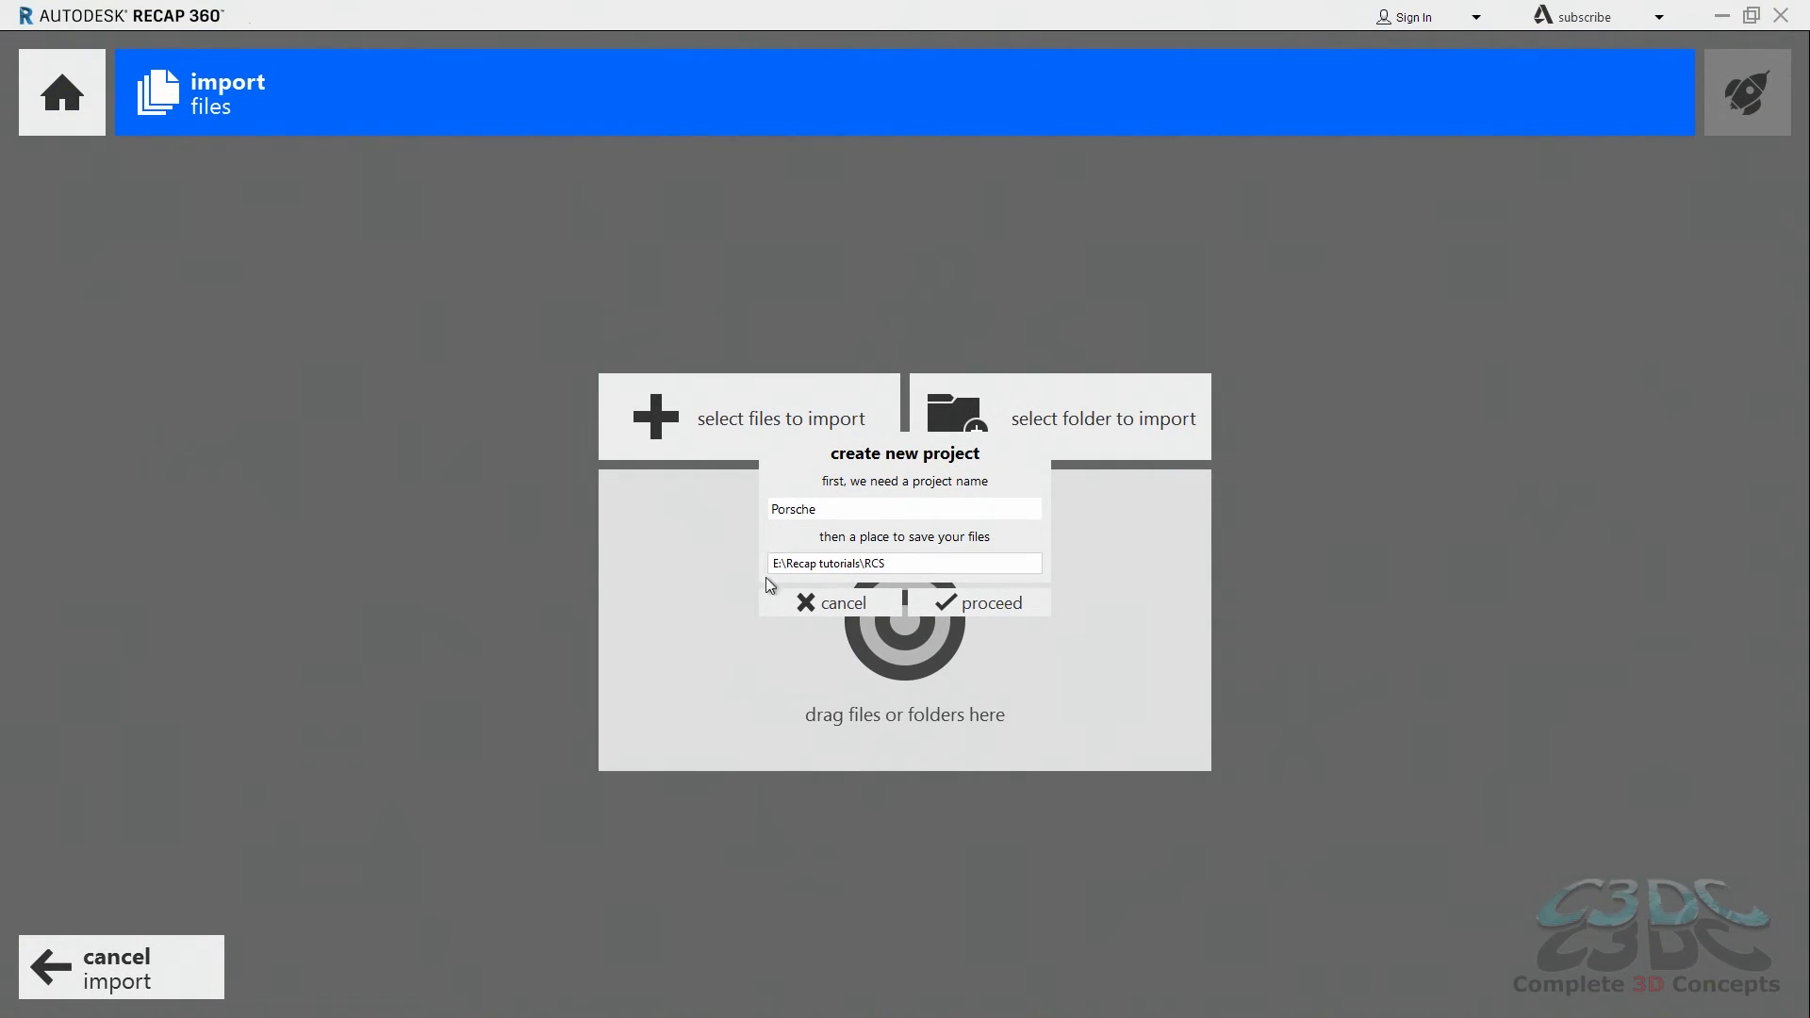
click(953, 616)
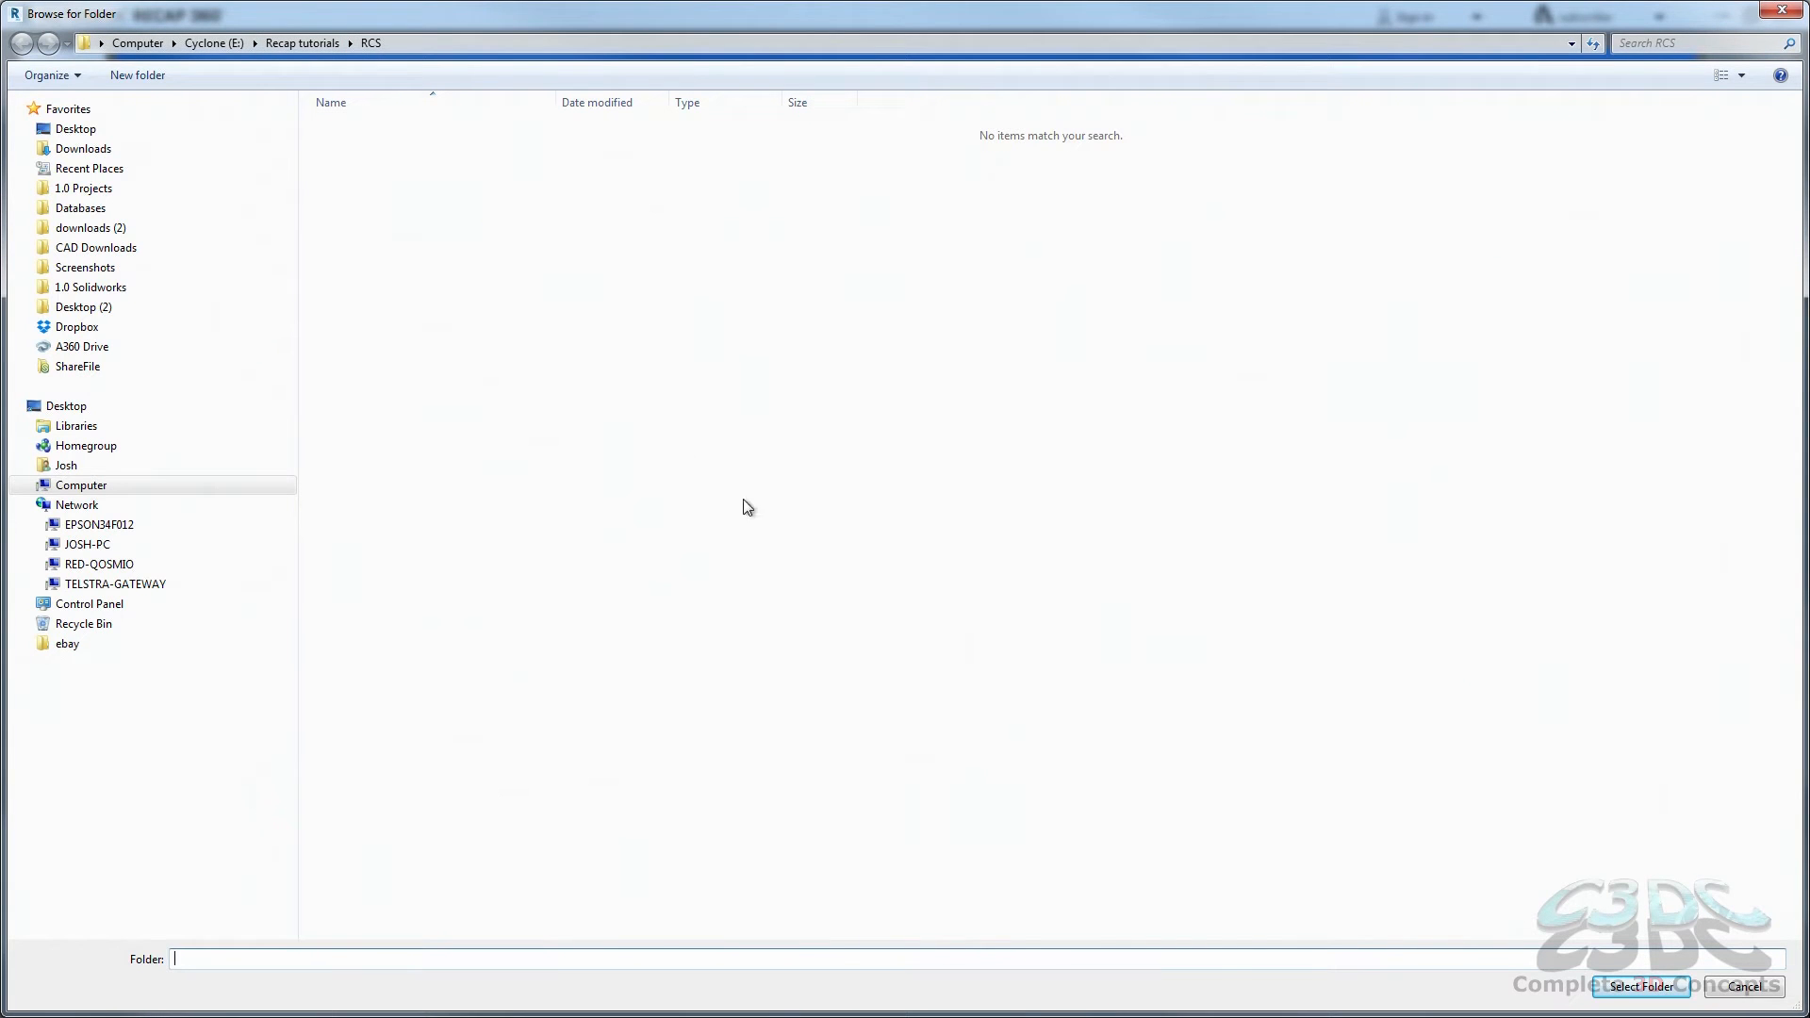
click(1640, 986)
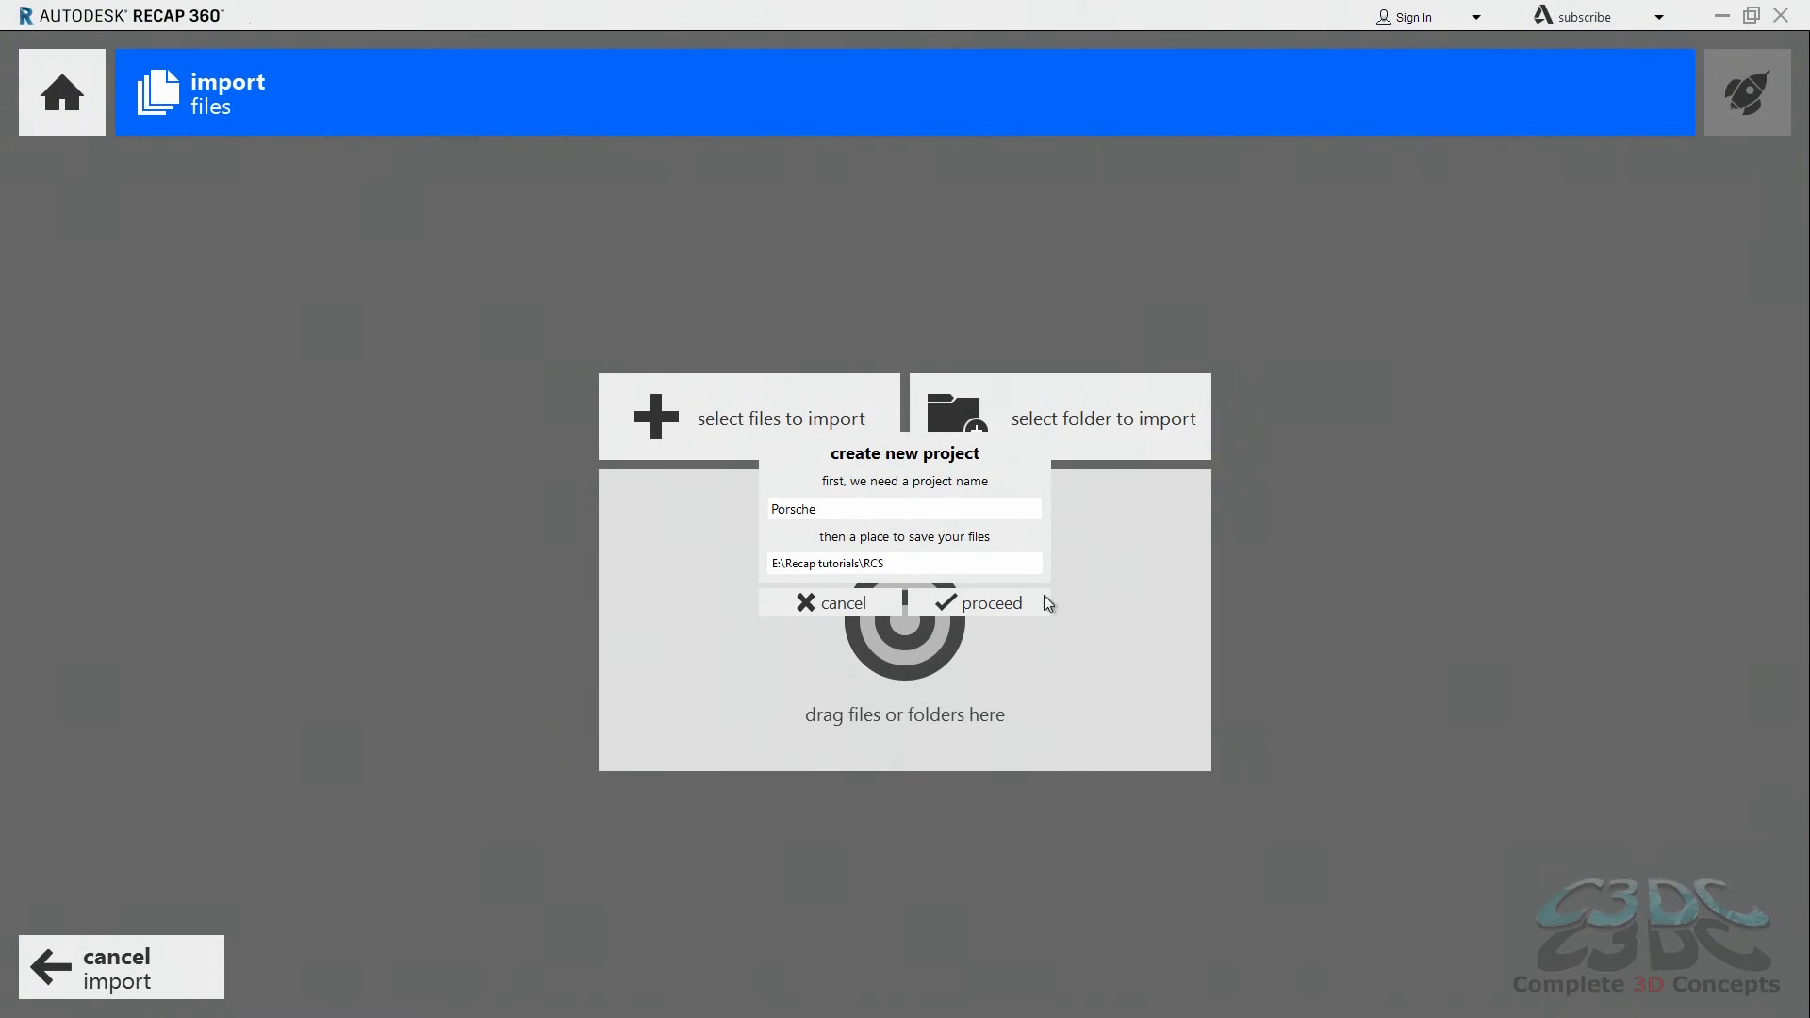
click(957, 610)
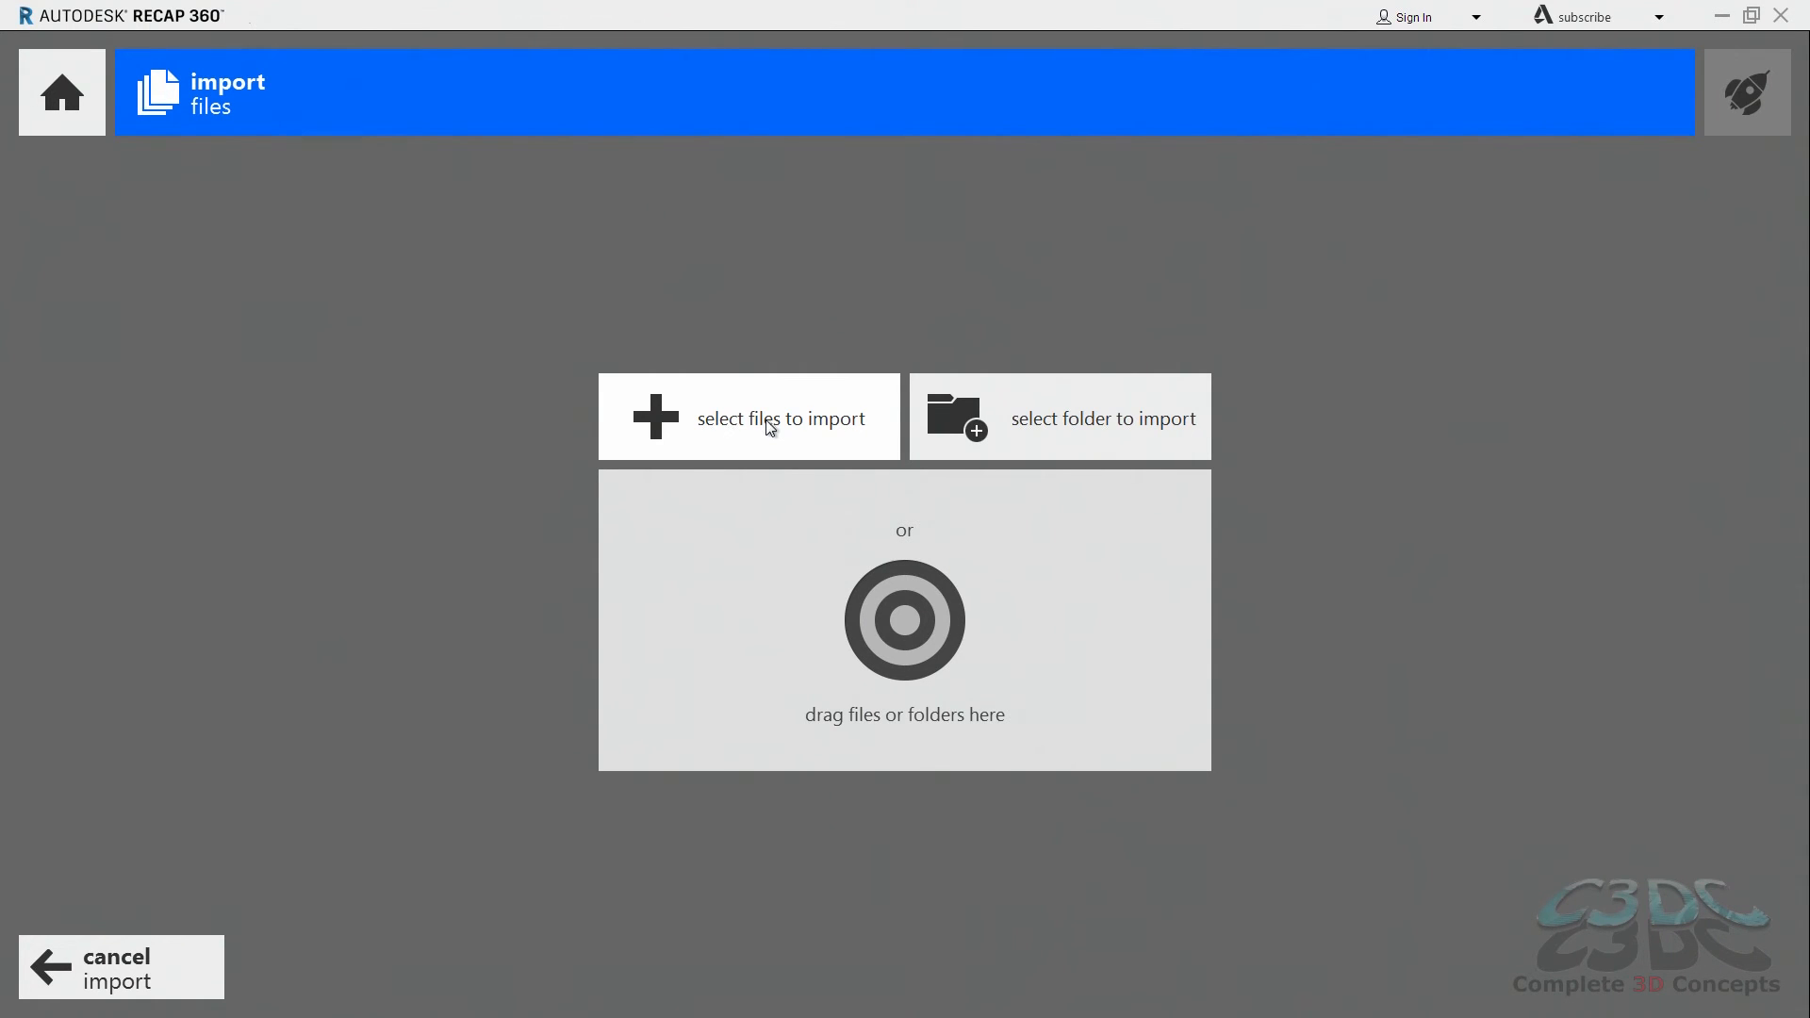
Step: Import Porsche Ground.rcs, Porsche Tail pipe.rcs and porsche.rcs from the RCS folder into the project
click(771, 426)
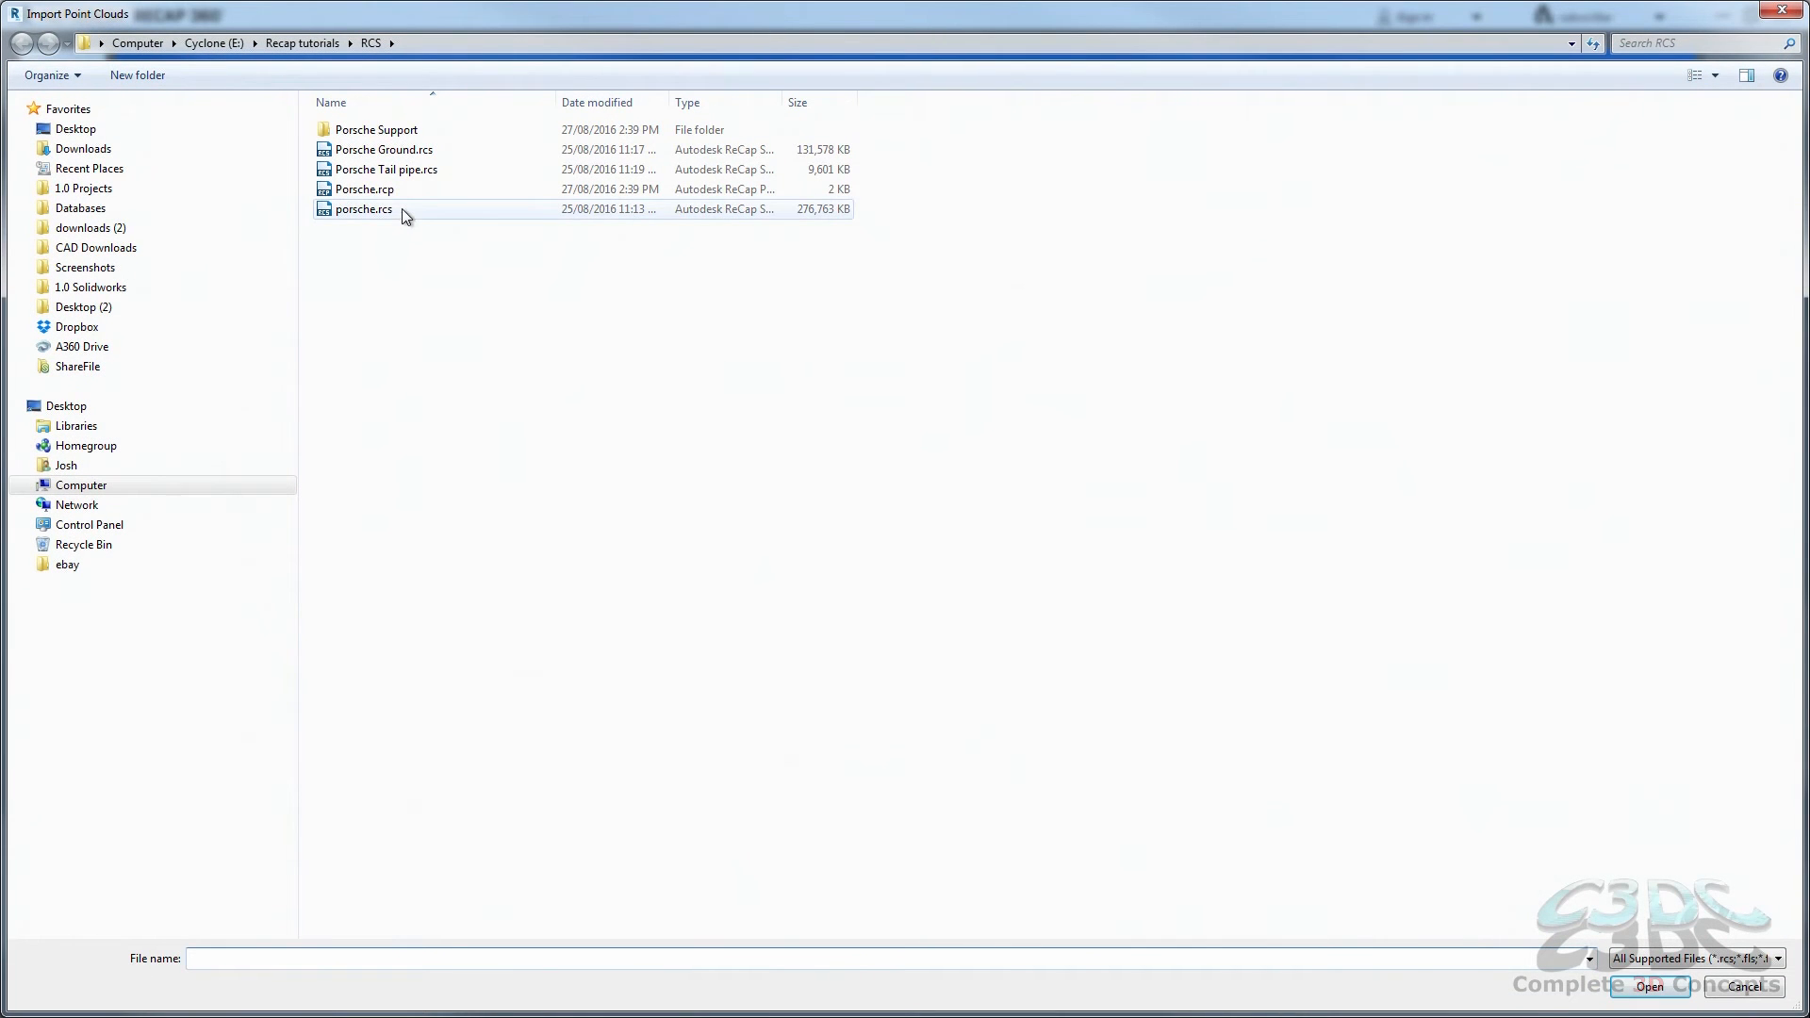
click(401, 209)
ctrl+click(424, 172)
ctrl+click(420, 153)
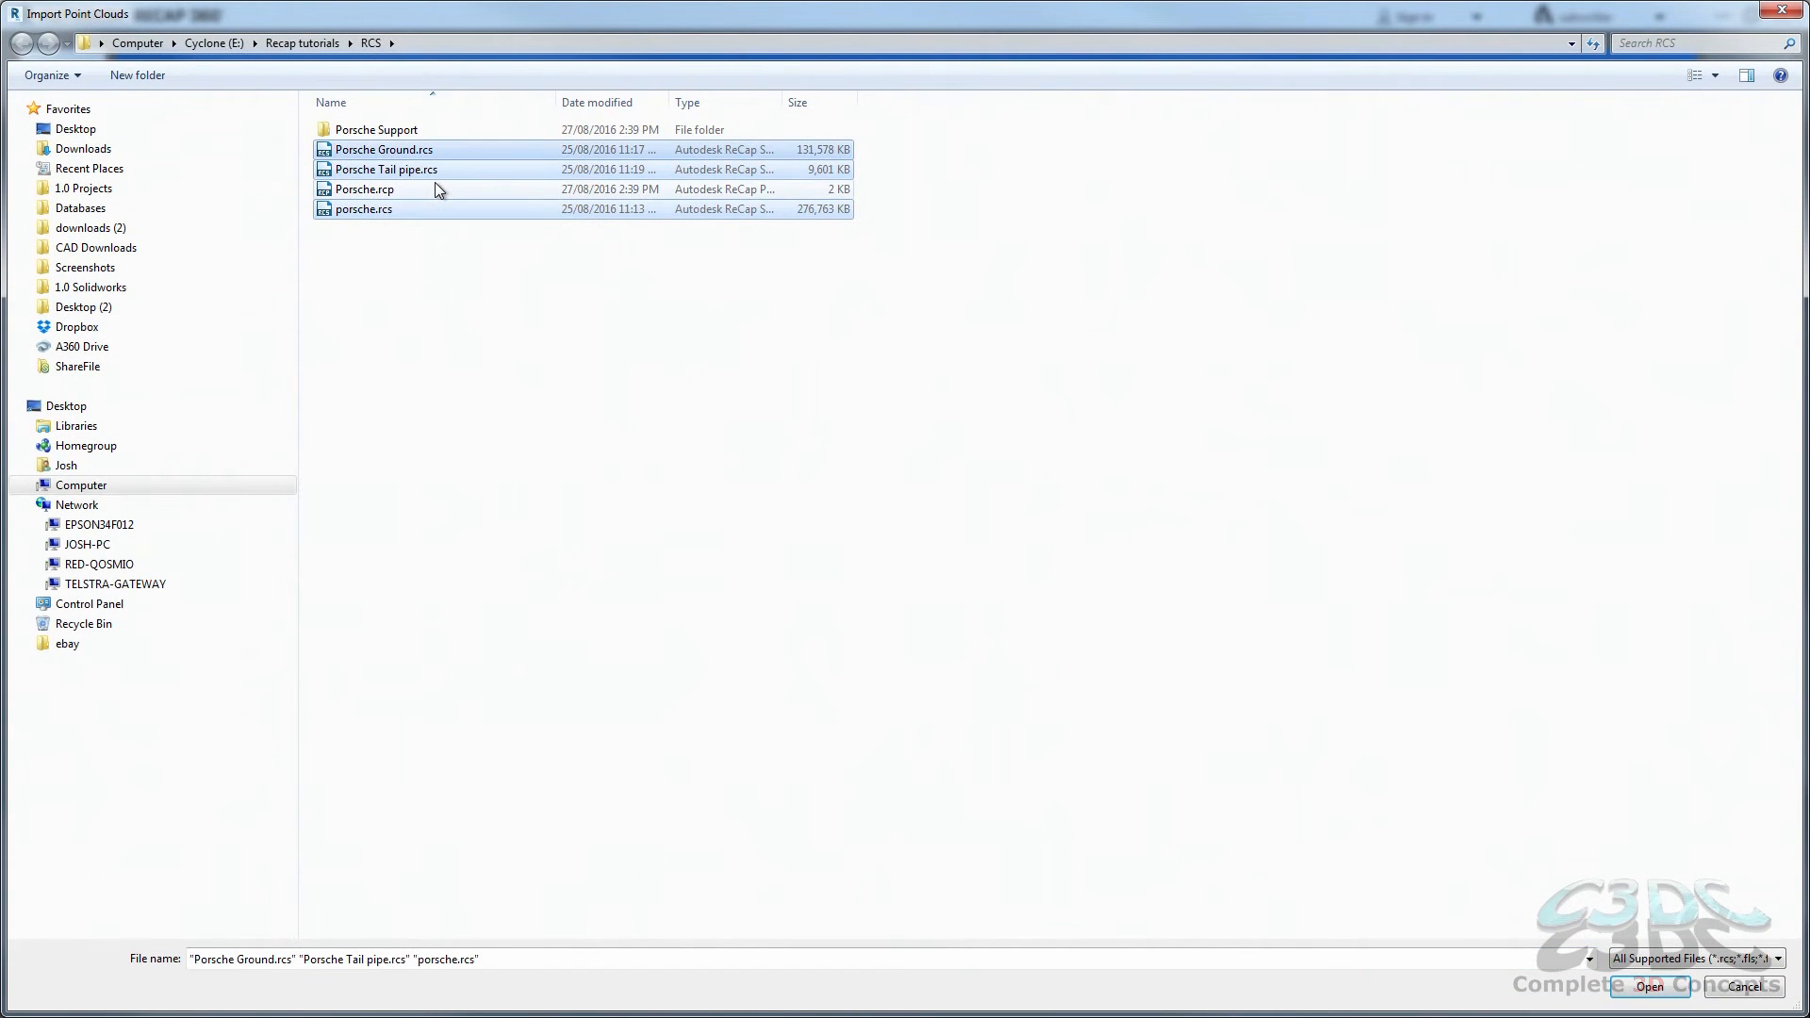
key(Return)
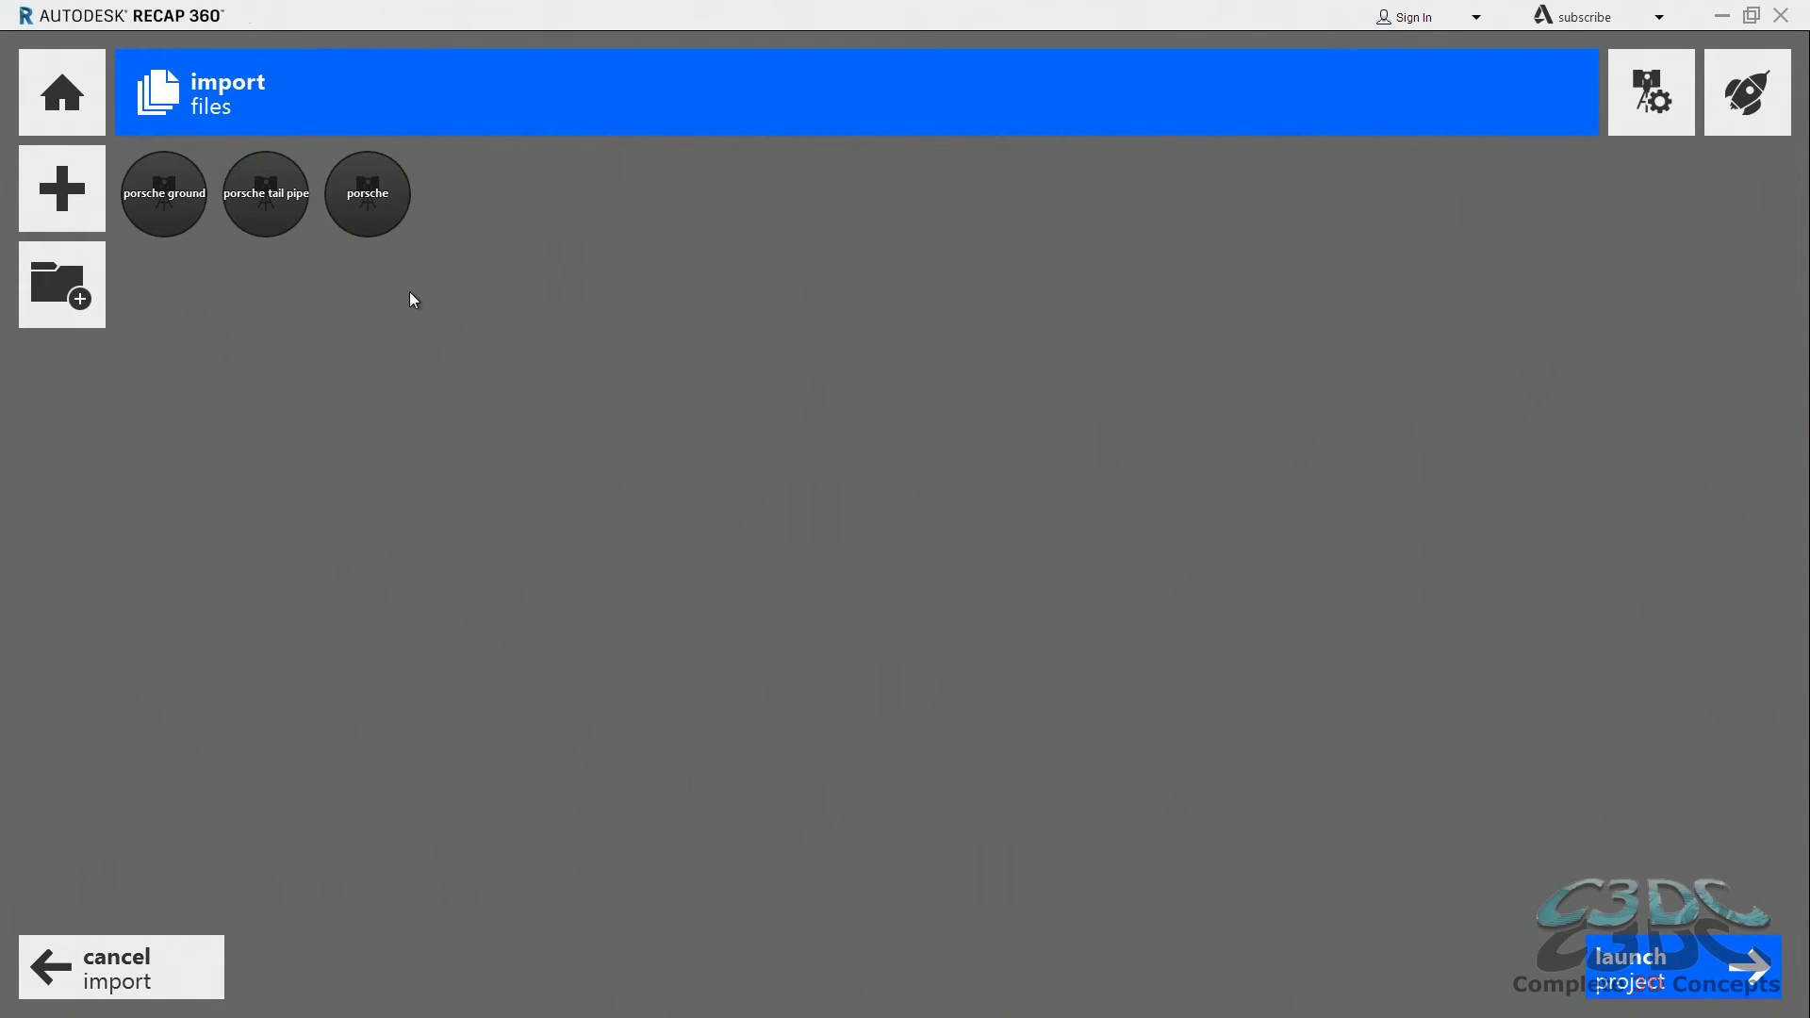
Step: View the dialogs for adding further scan files or a whole folder to the import
click(53, 202)
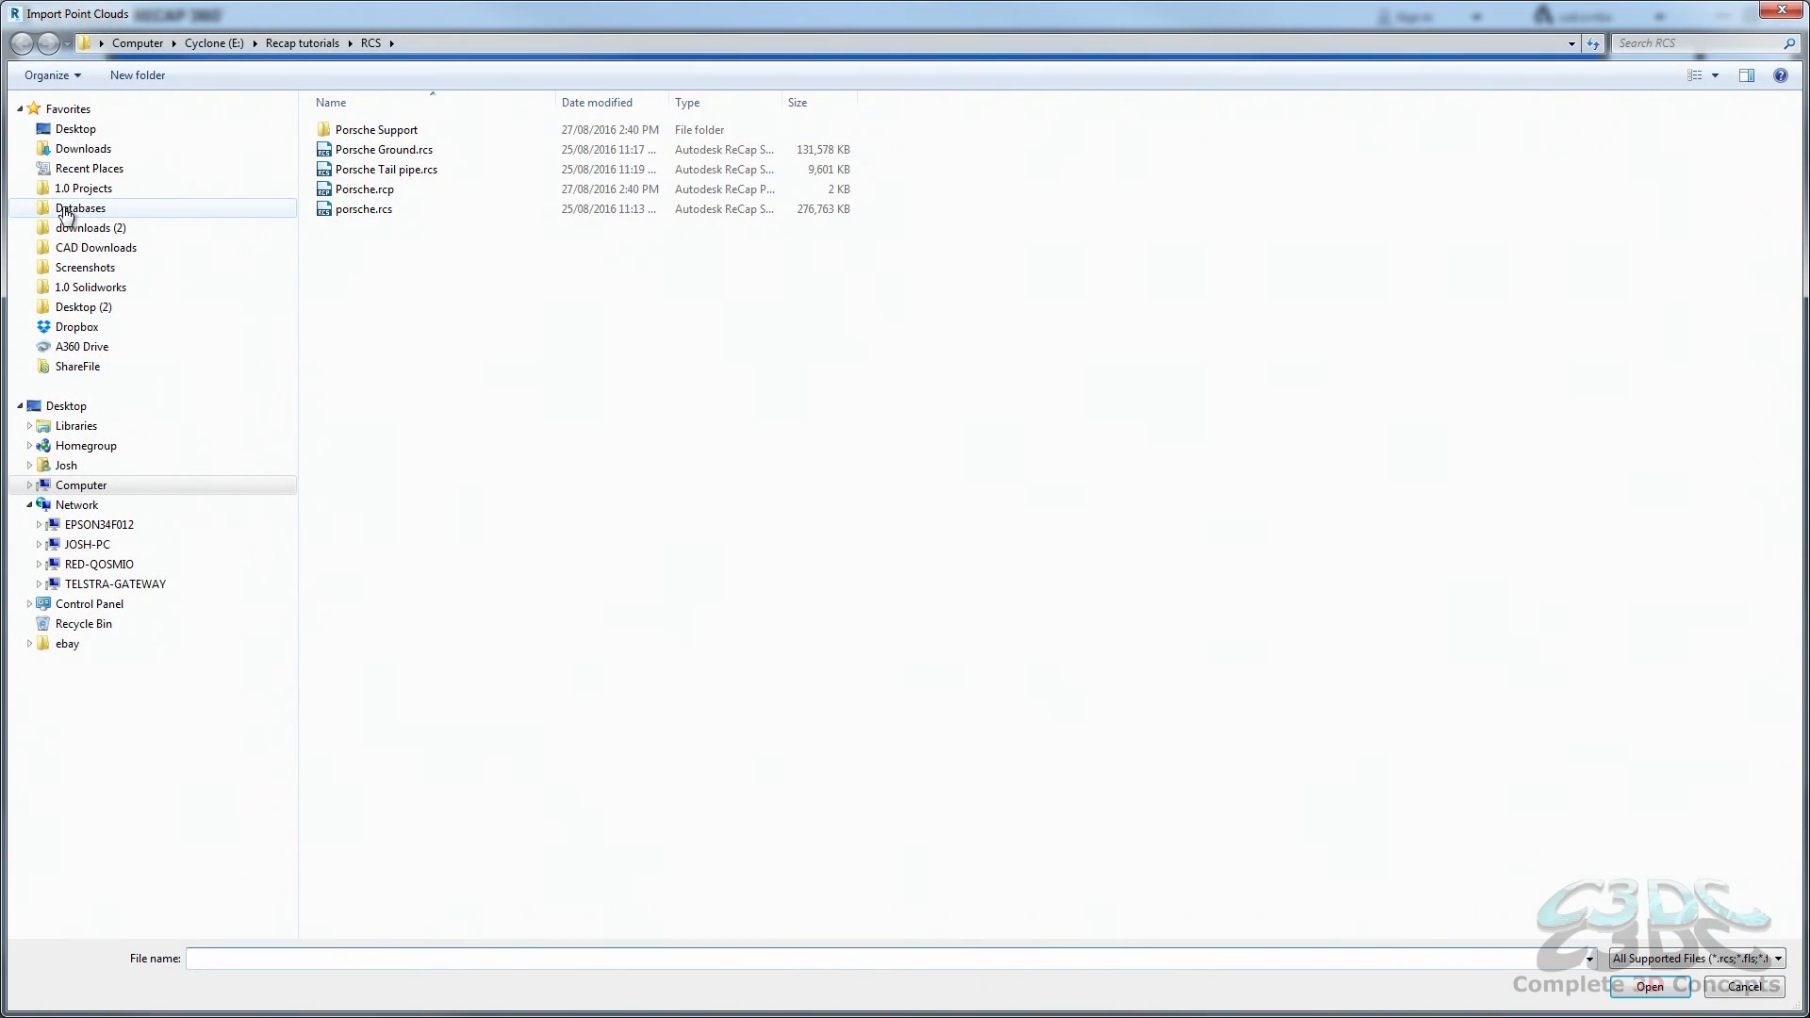
key(Escape)
click(47, 268)
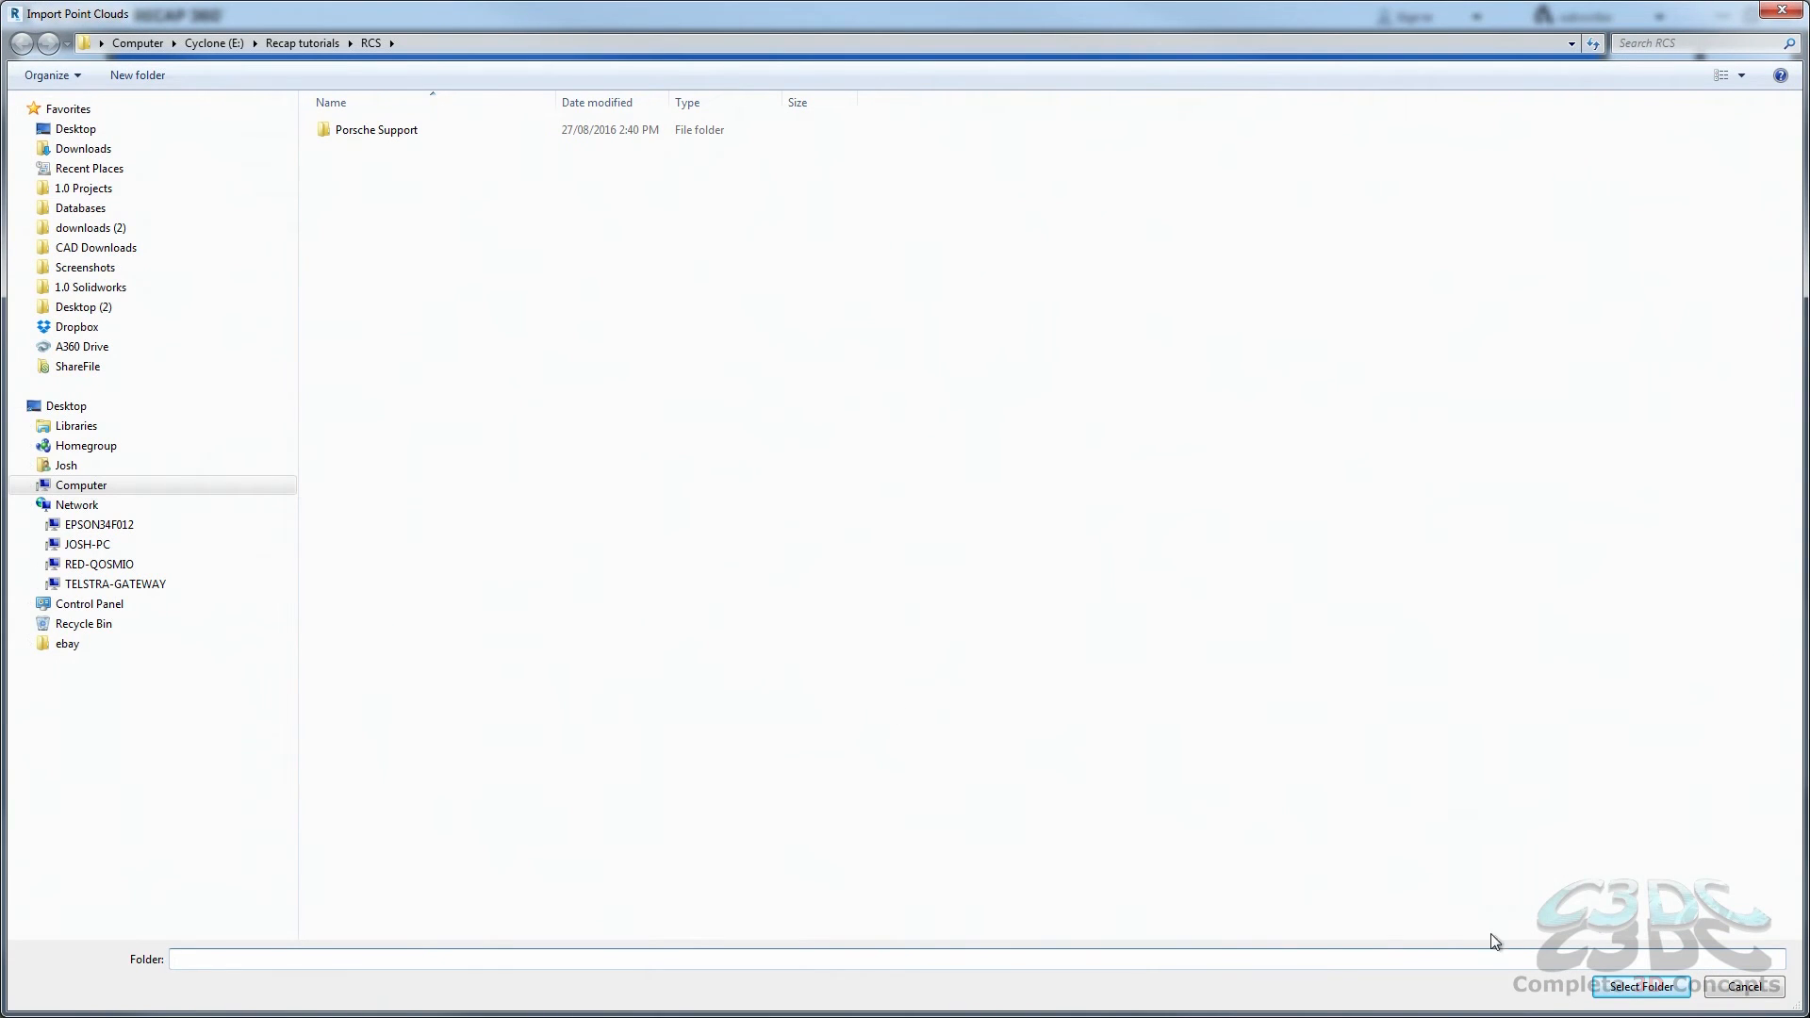
click(1641, 985)
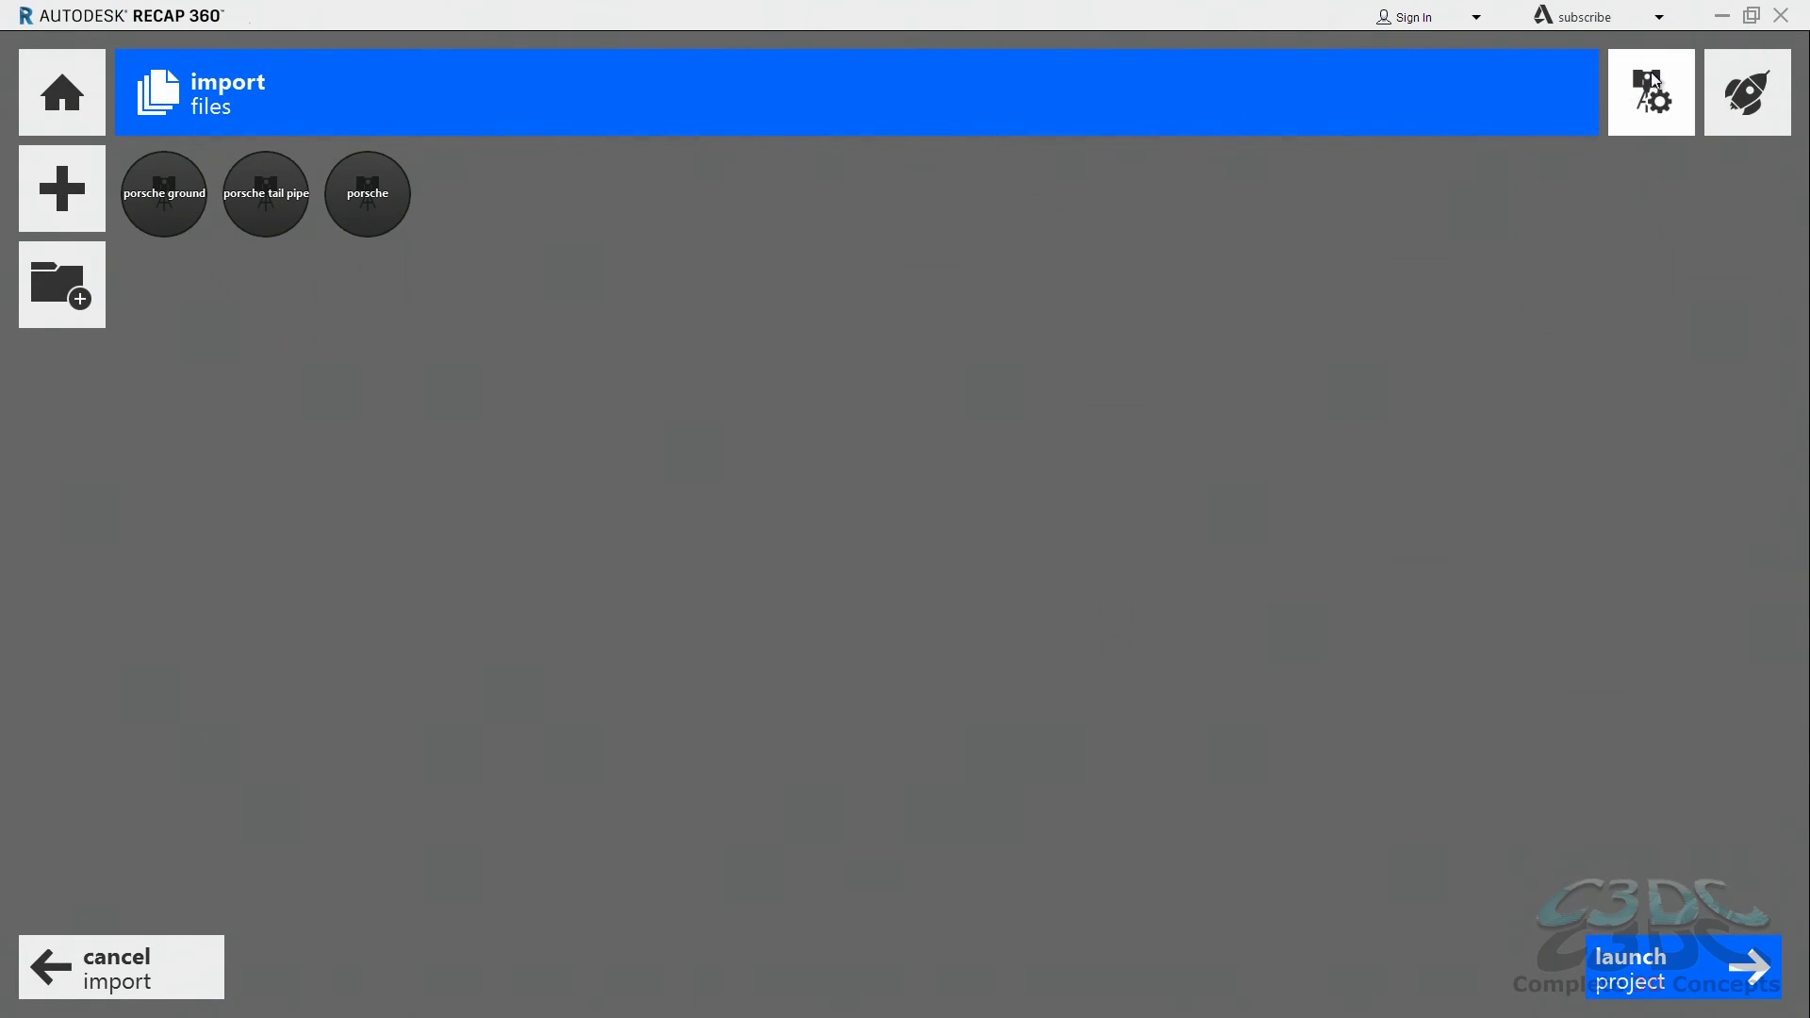
Step: Review the advanced and filtering scan settings, including decimation and intensity clipping, and return to the import files page
click(1643, 96)
click(964, 100)
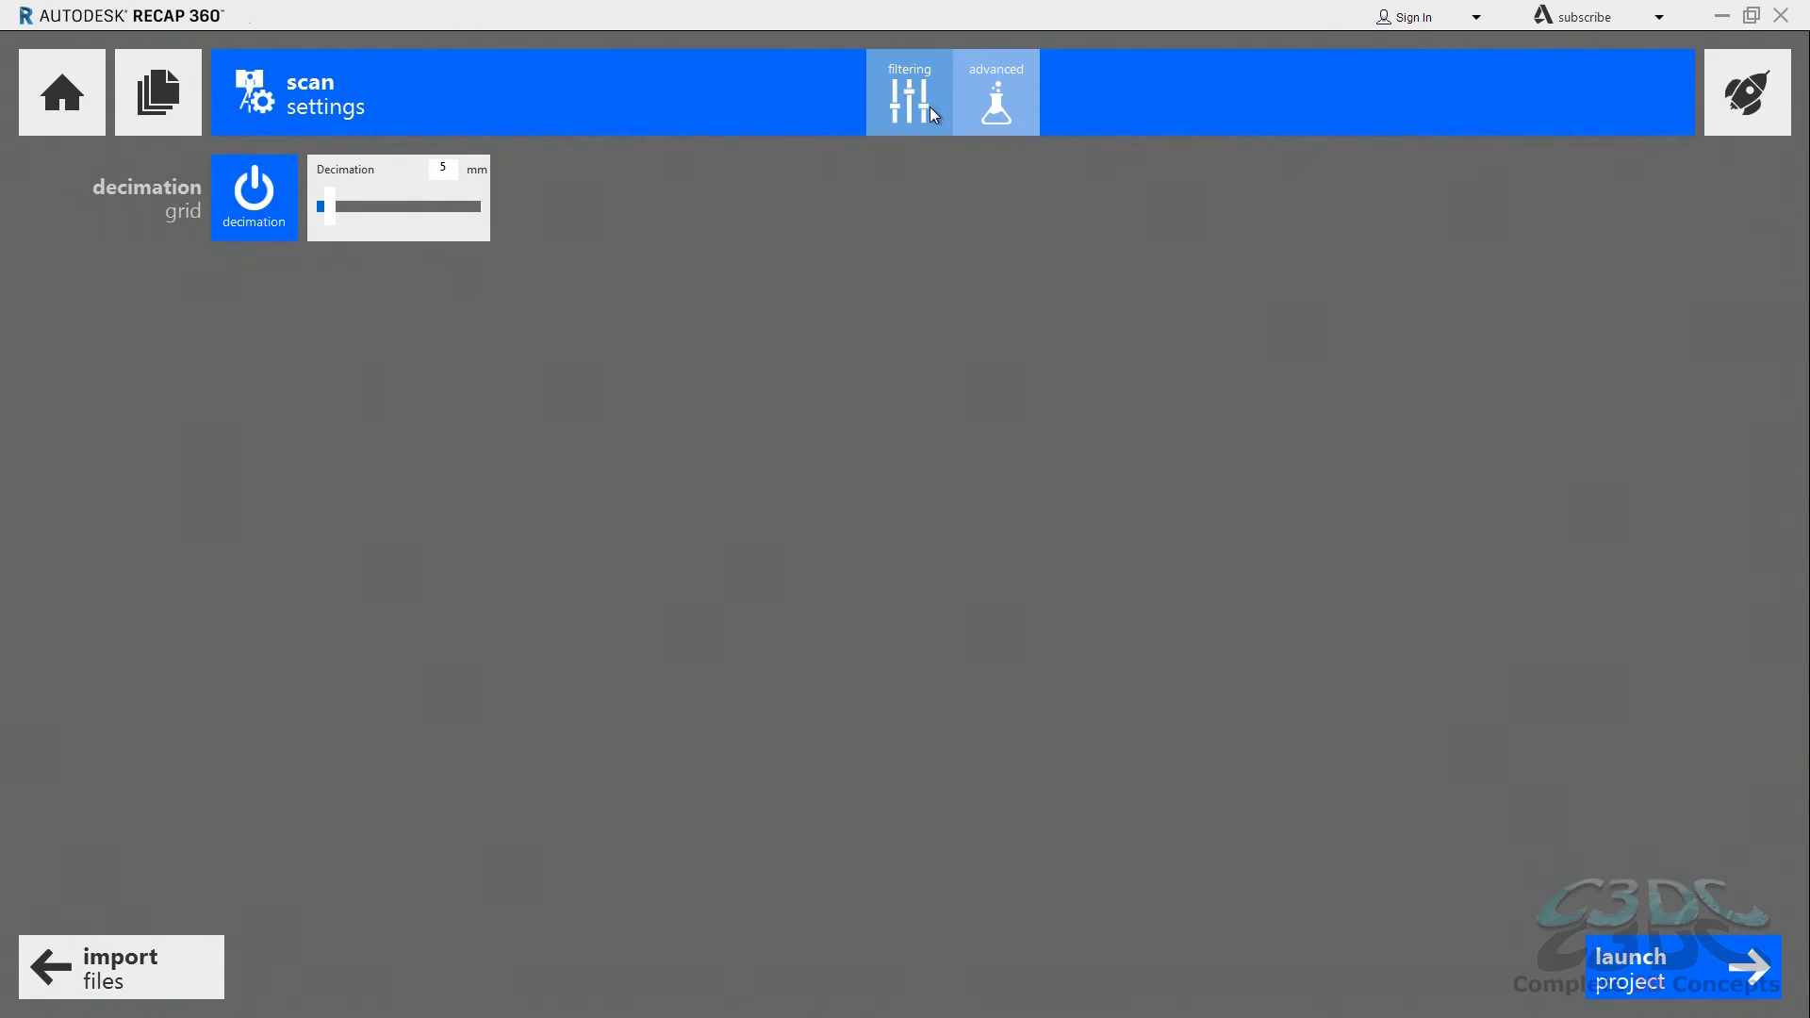
click(930, 105)
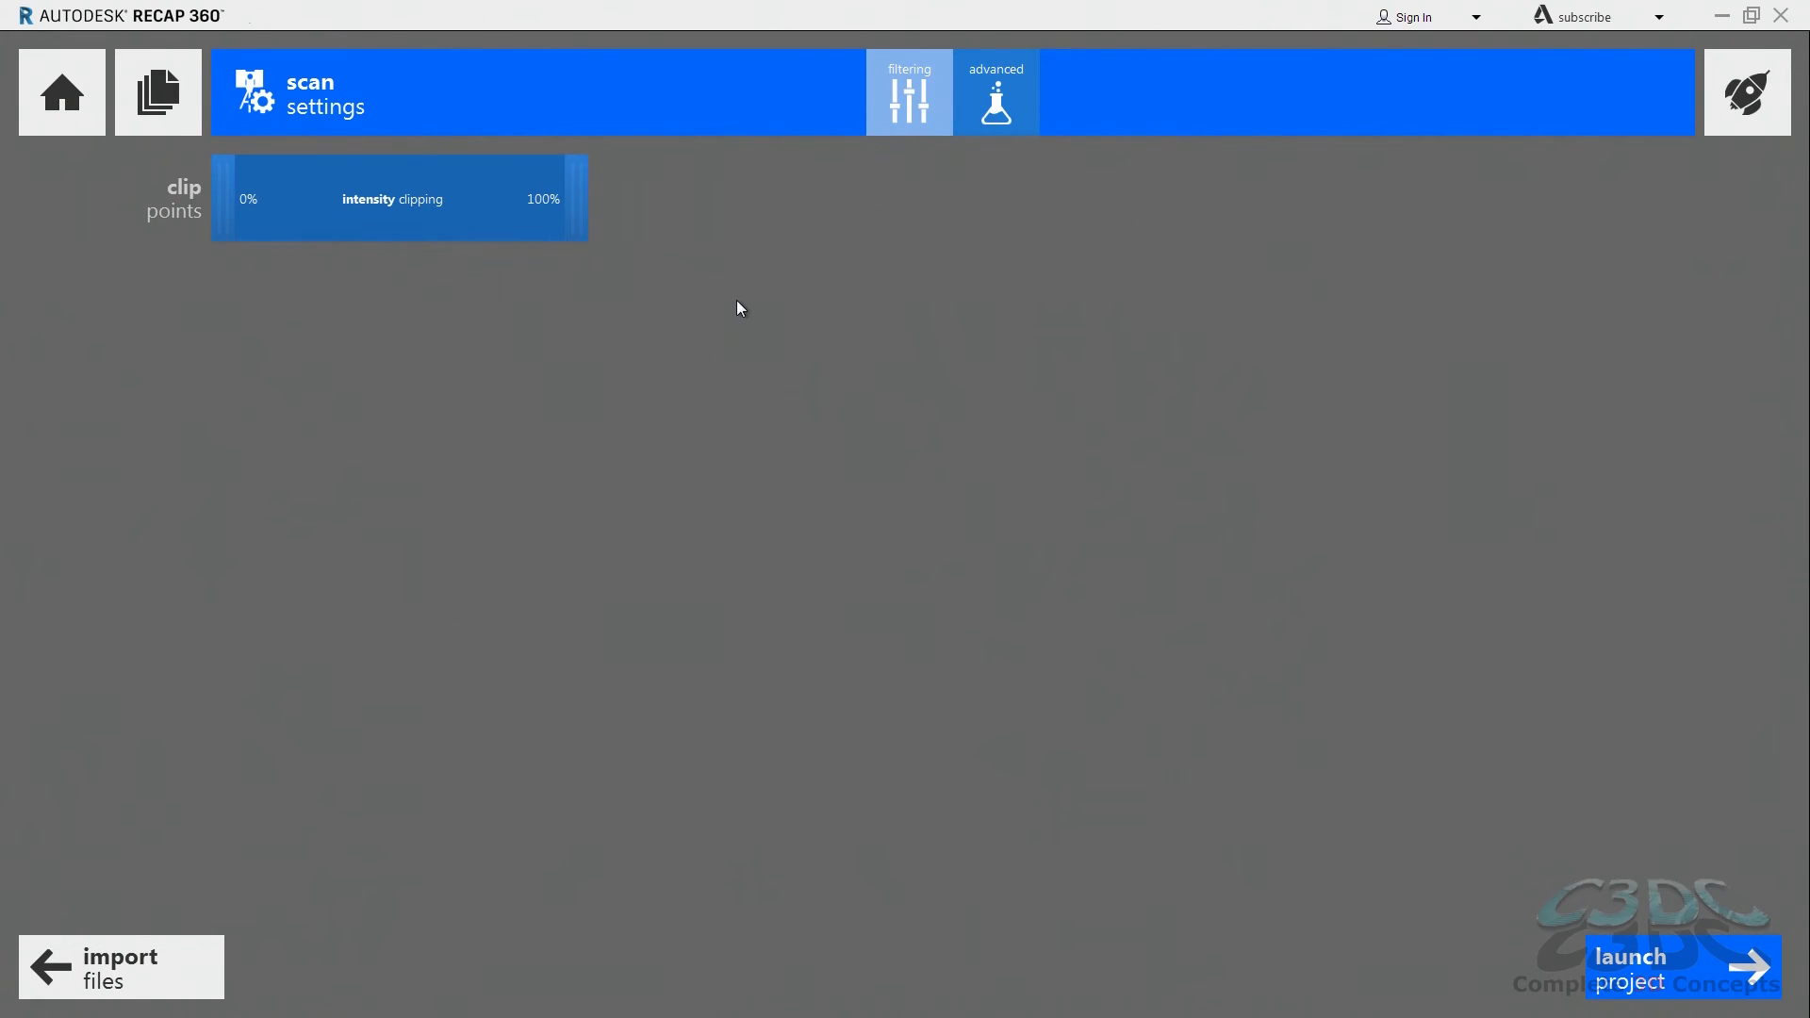
click(135, 120)
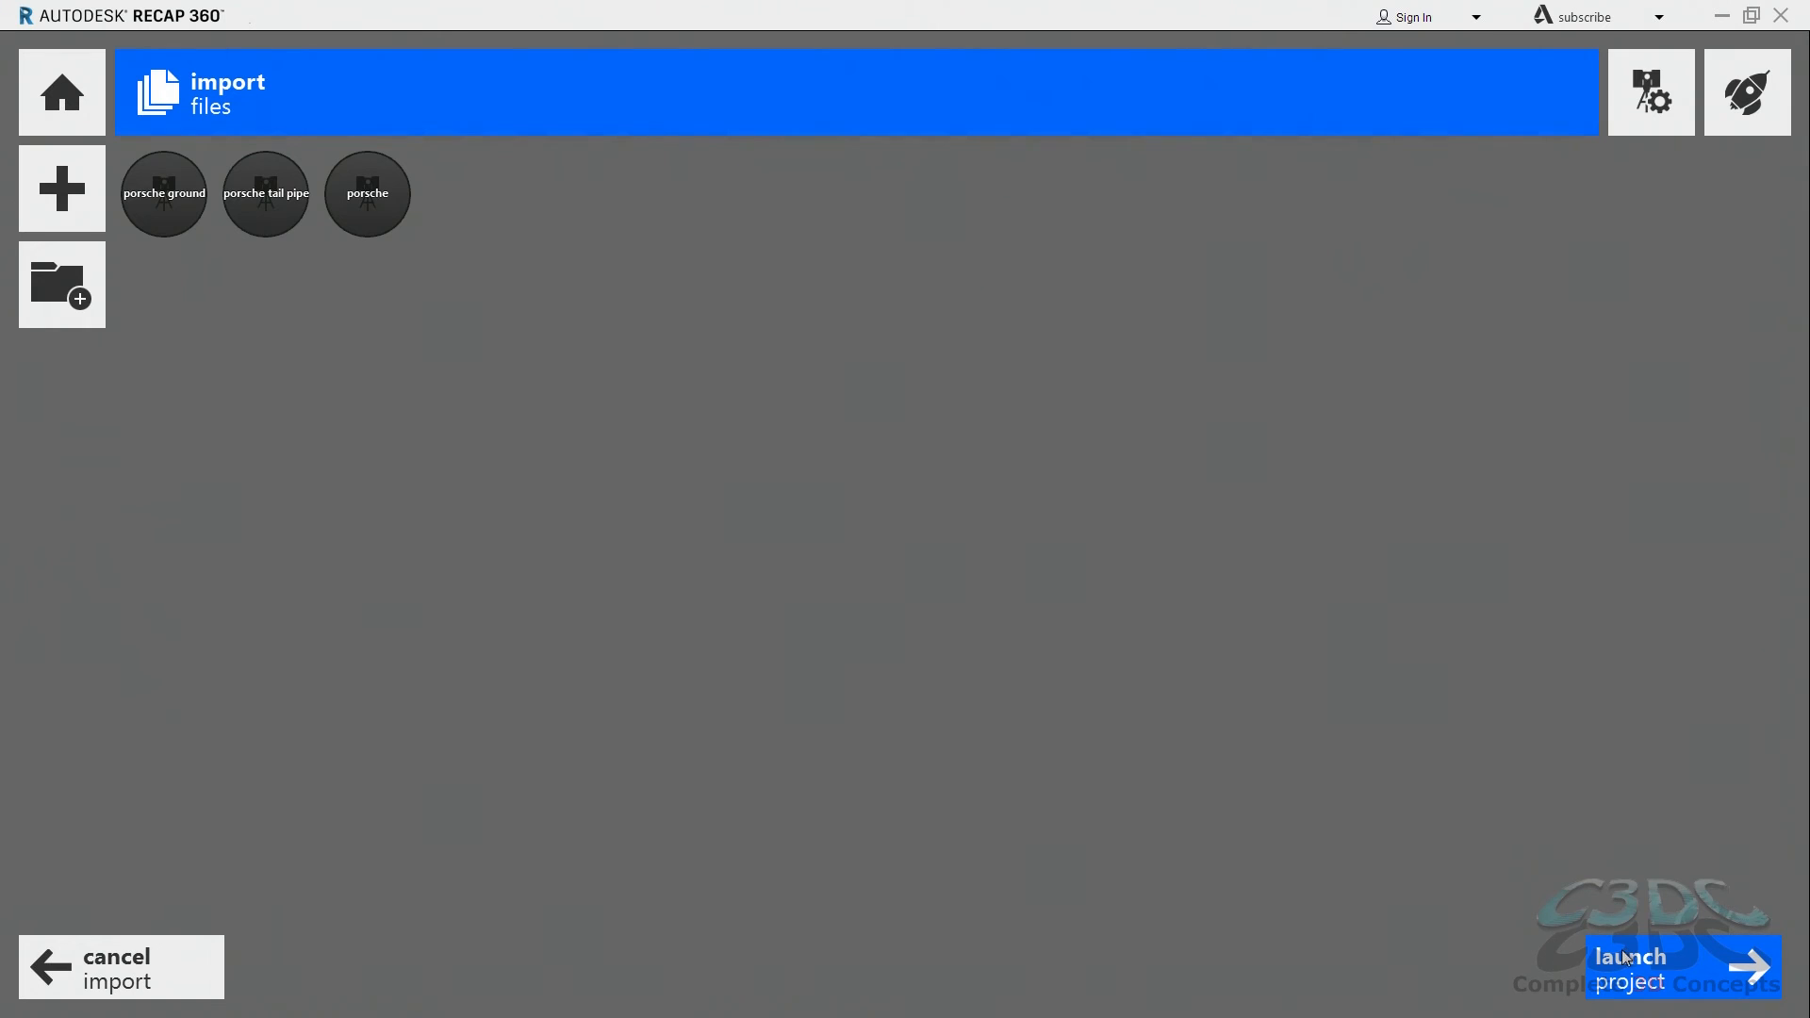
Step: Launch the Porsche project and view the car's point cloud from several angles
click(1648, 969)
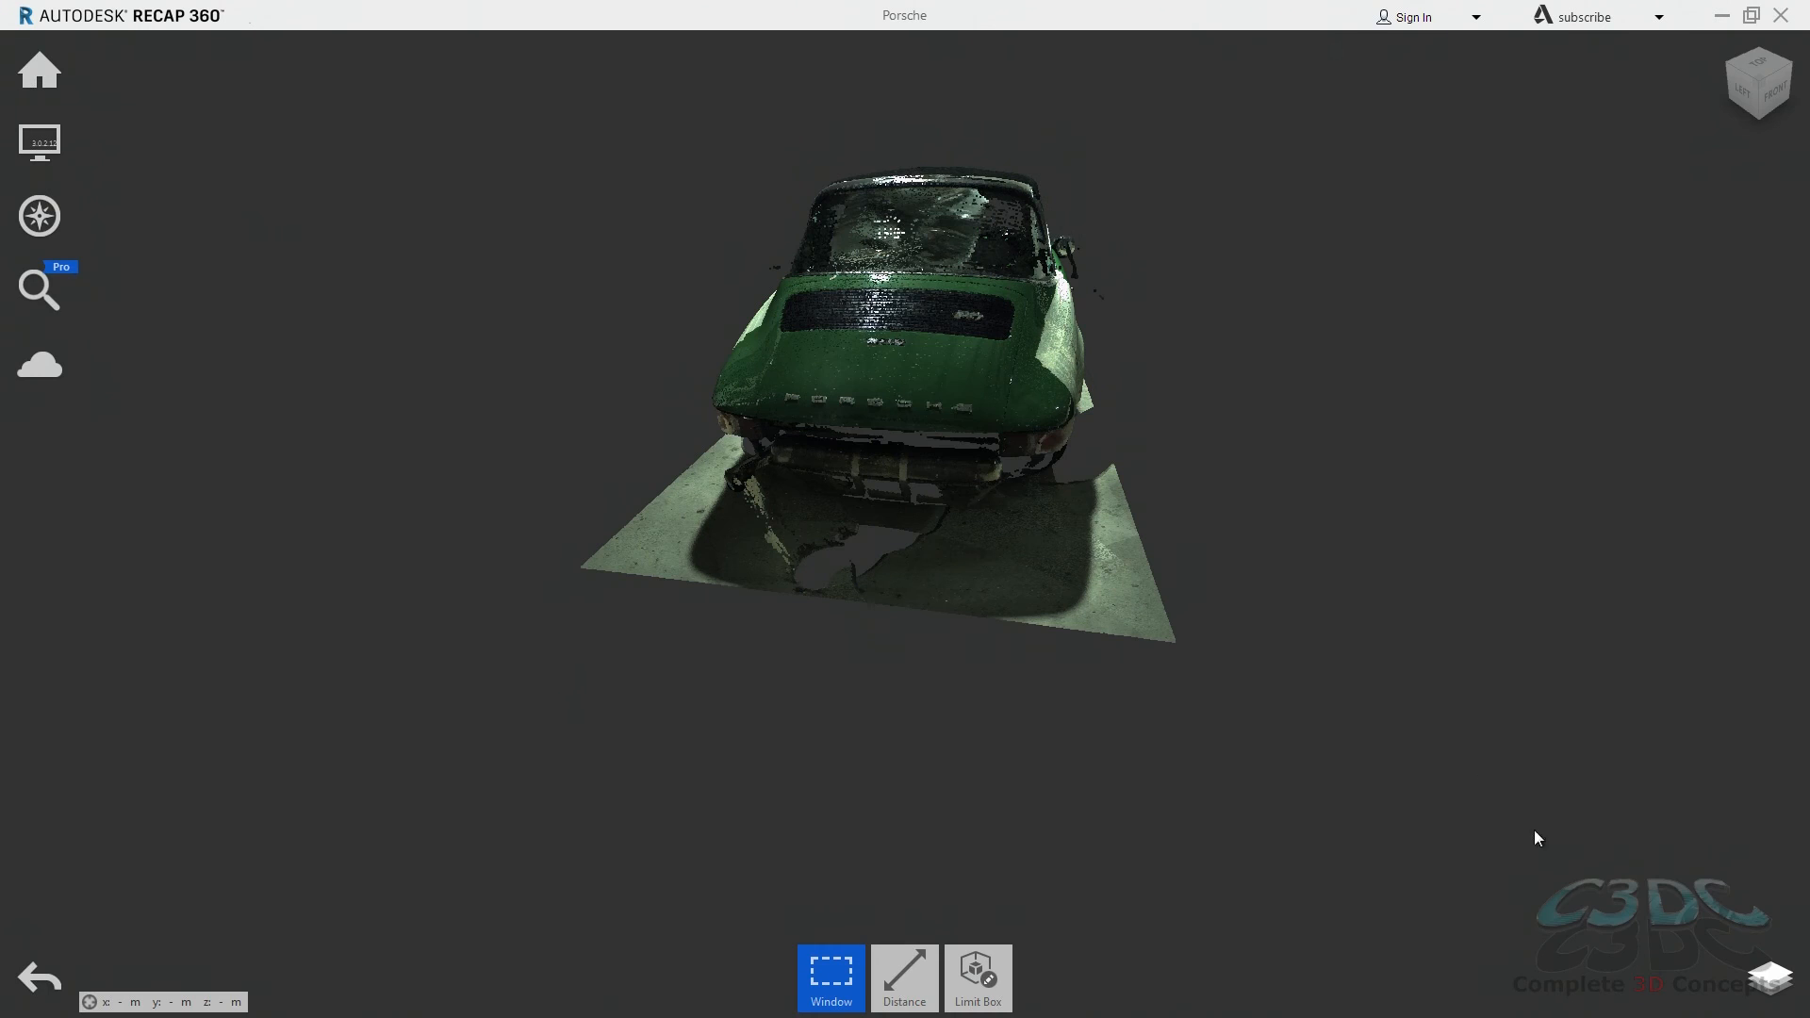
shift+middle_drag(921, 436, 1297, 401)
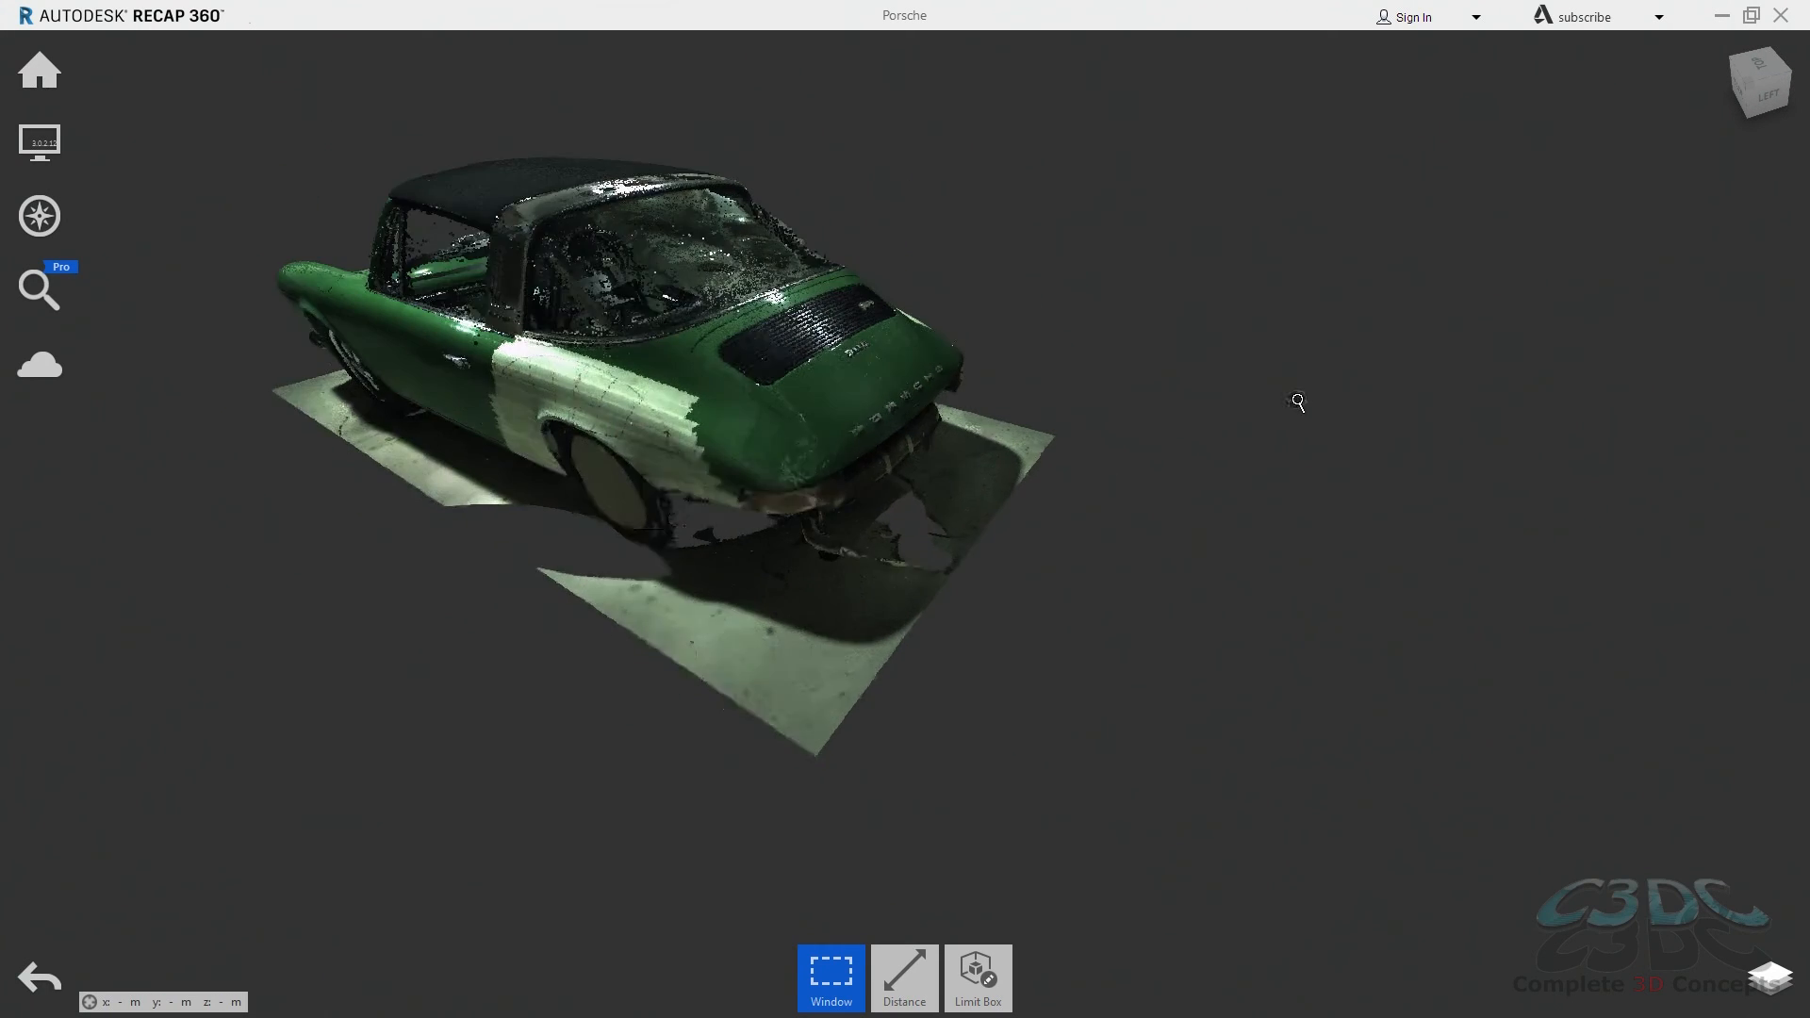
scroll(1296, 401, down, 3)
middle_drag(790, 399, 1032, 496)
shift+middle_drag(897, 432, 1034, 370)
shift+middle_drag(861, 405, 977, 382)
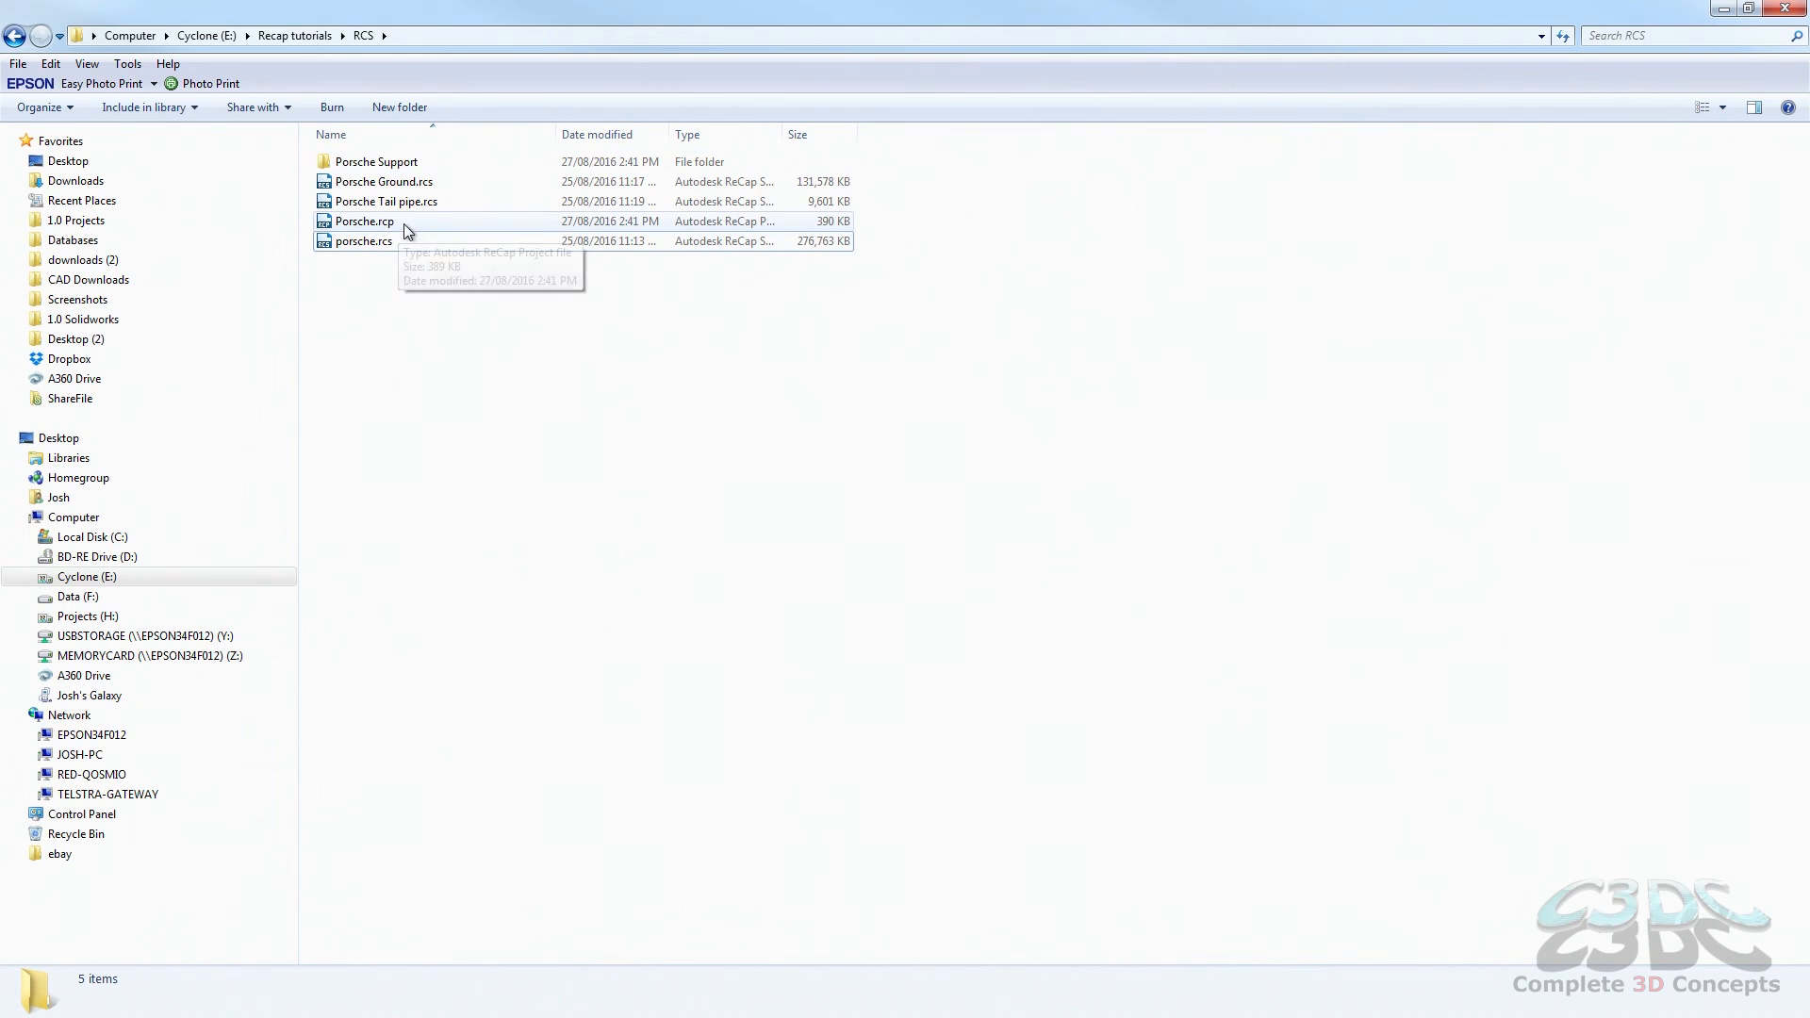
Step: Switch to Windows Explorer and examine the Porsche.rcp file and the contents of the Porsche Support folder
click(366, 226)
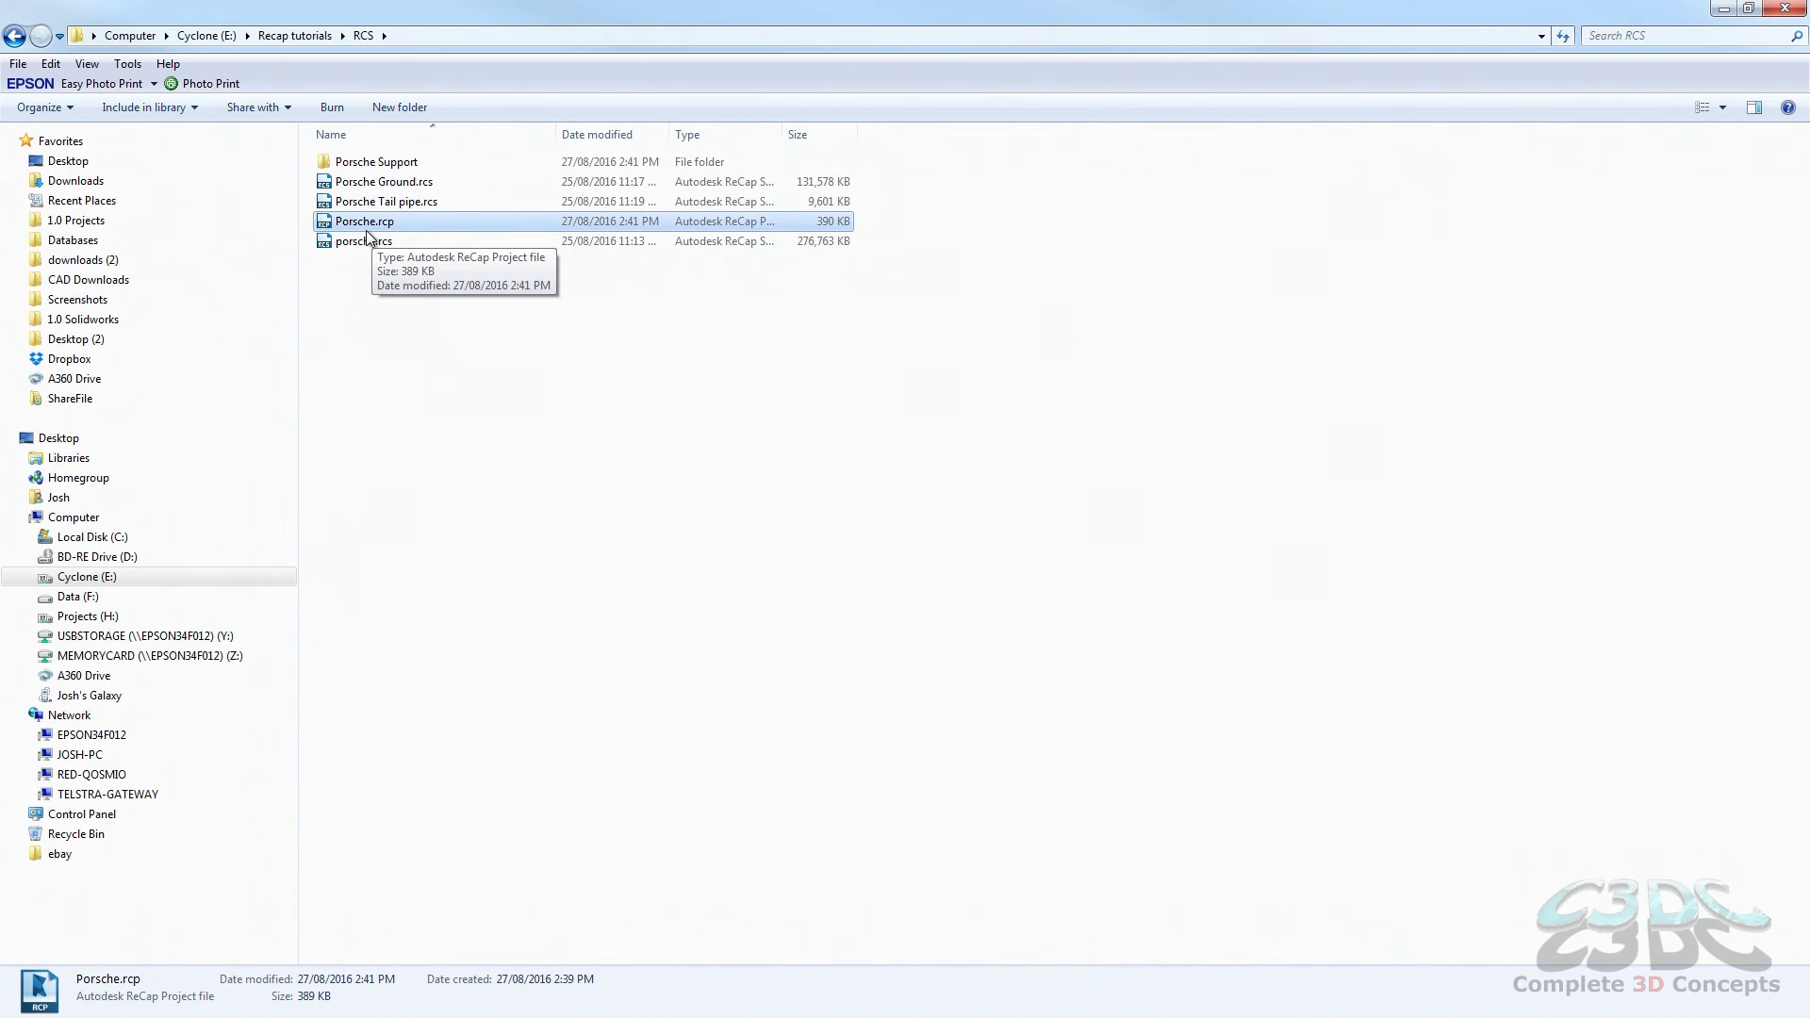
double_click(378, 164)
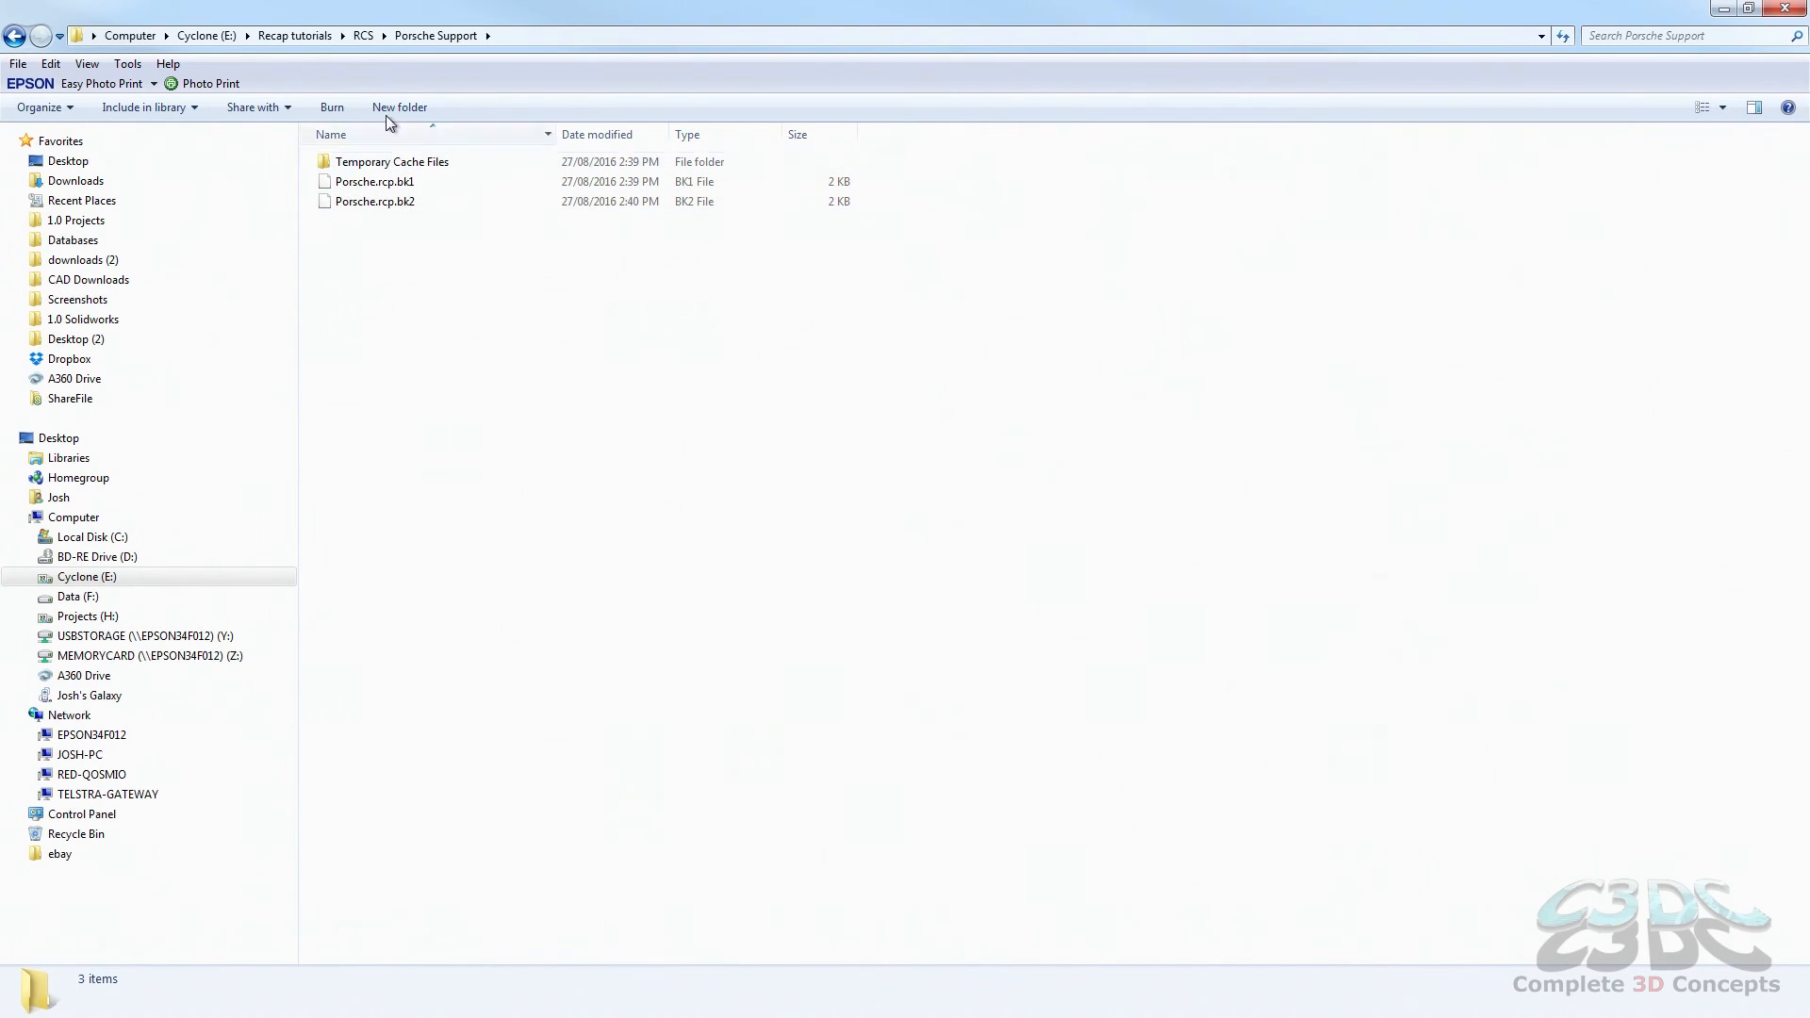
click(363, 37)
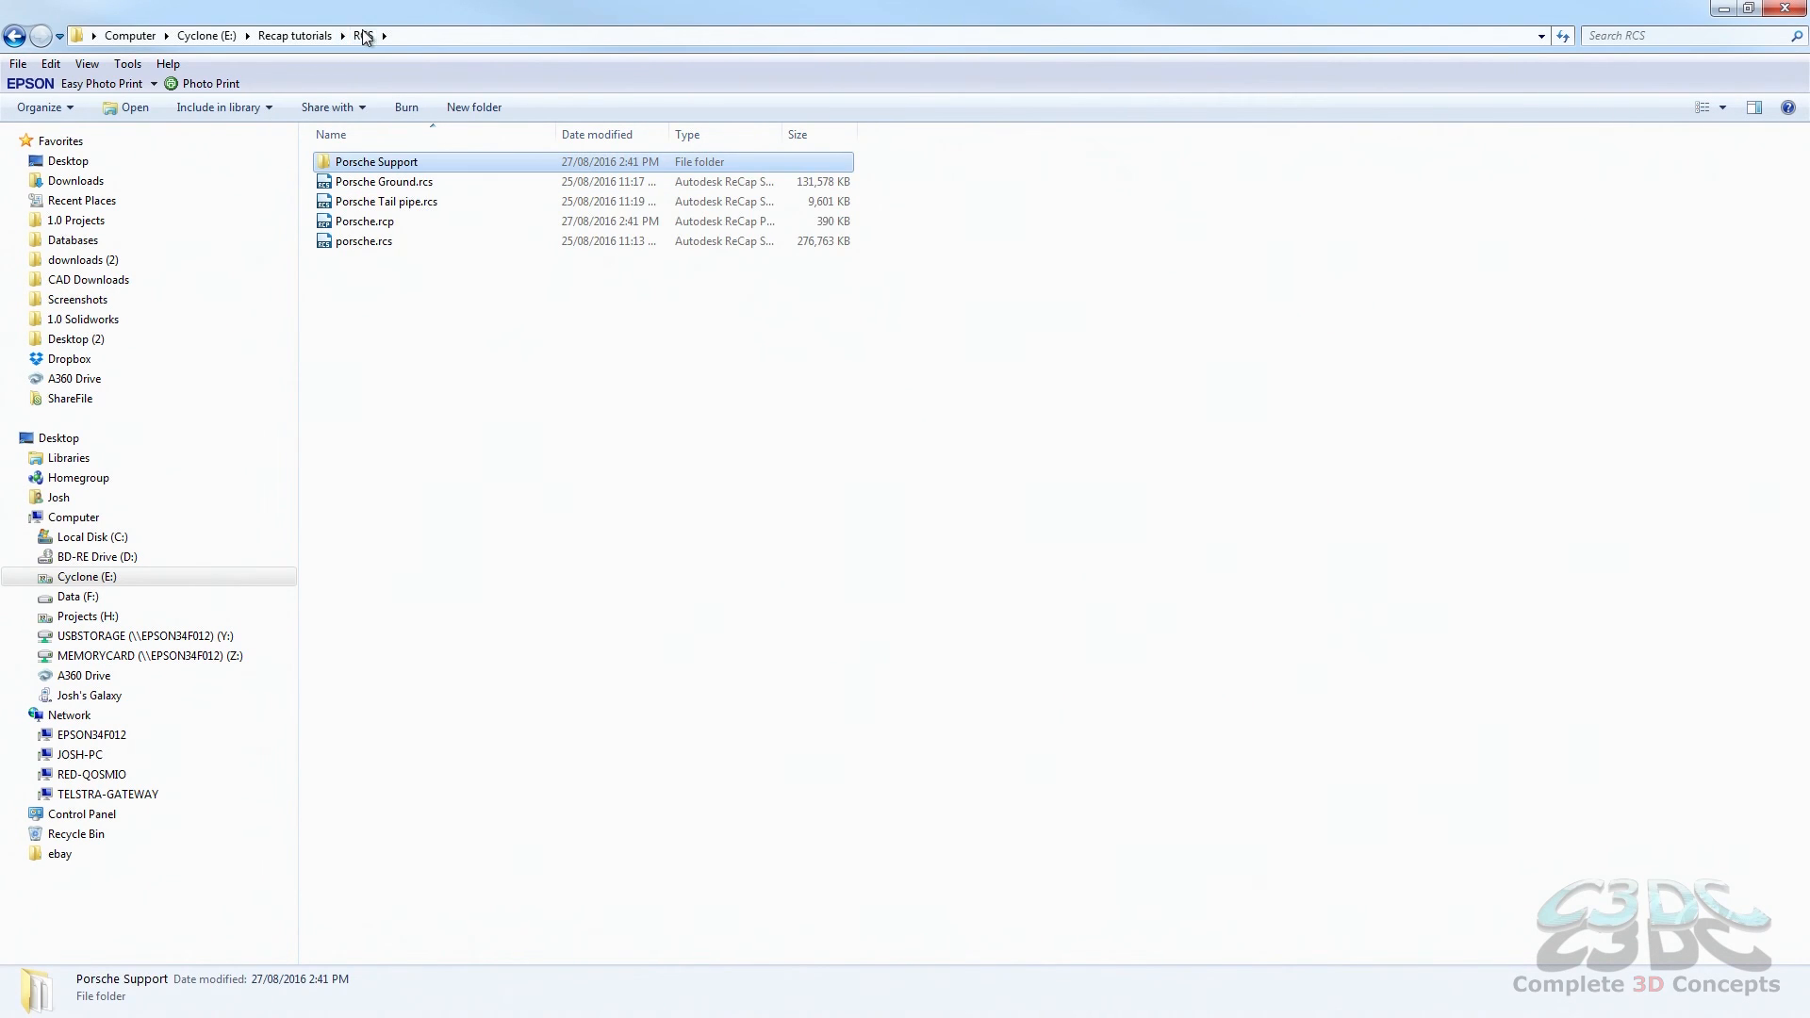
double_click(374, 166)
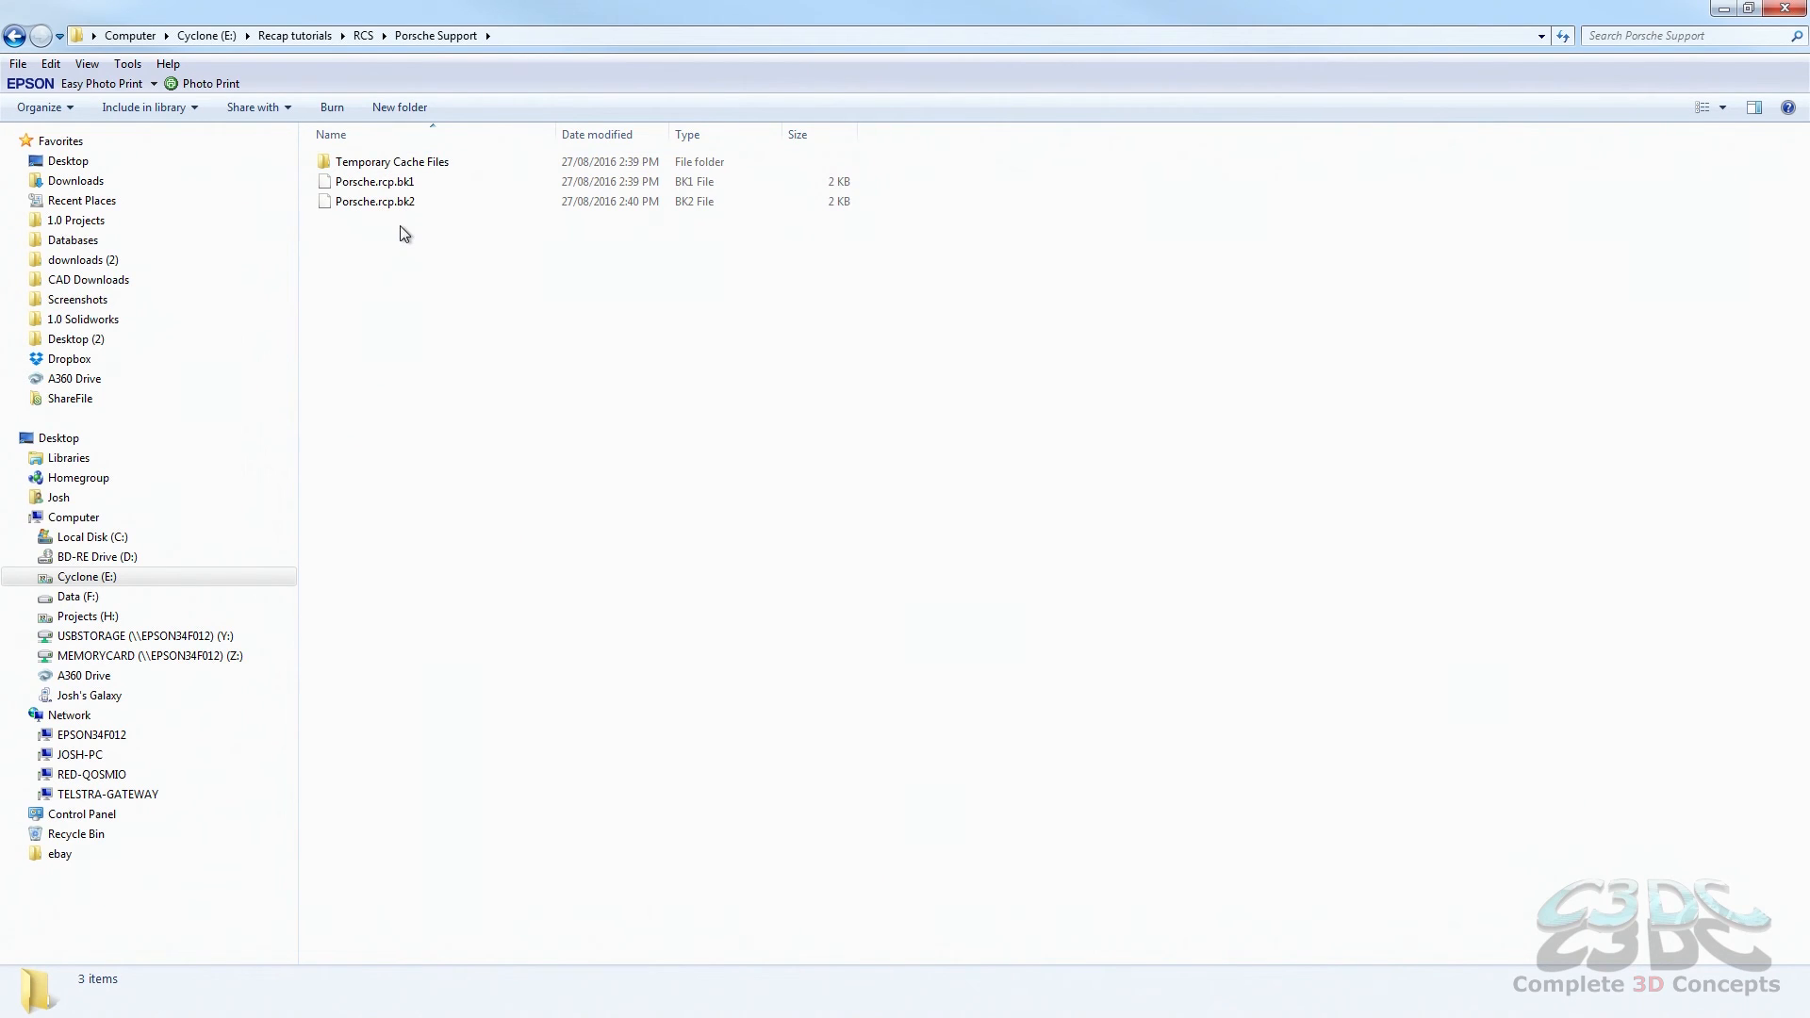
click(363, 35)
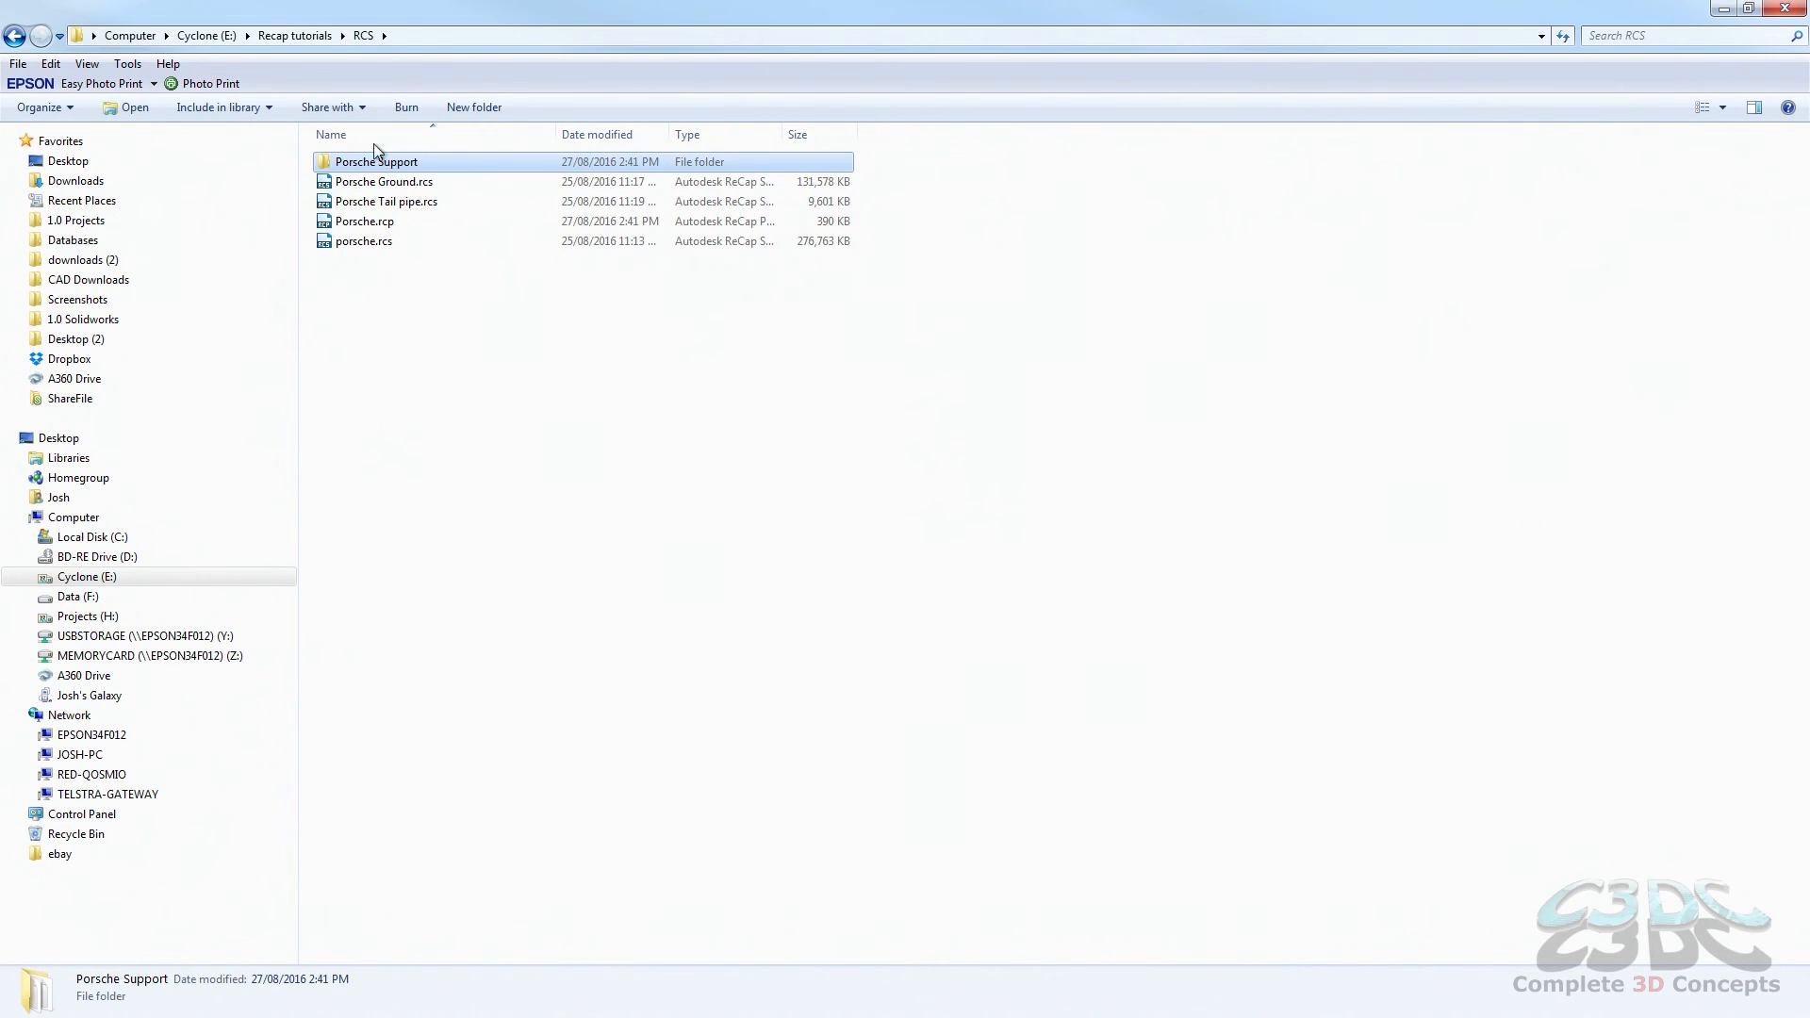
Step: Move Porsche Ground.rcs, Porsche Tail pipe.rcs and porsche.rcs into the Porsche Support folder and open that folder
click(395, 203)
ctrl+click(375, 243)
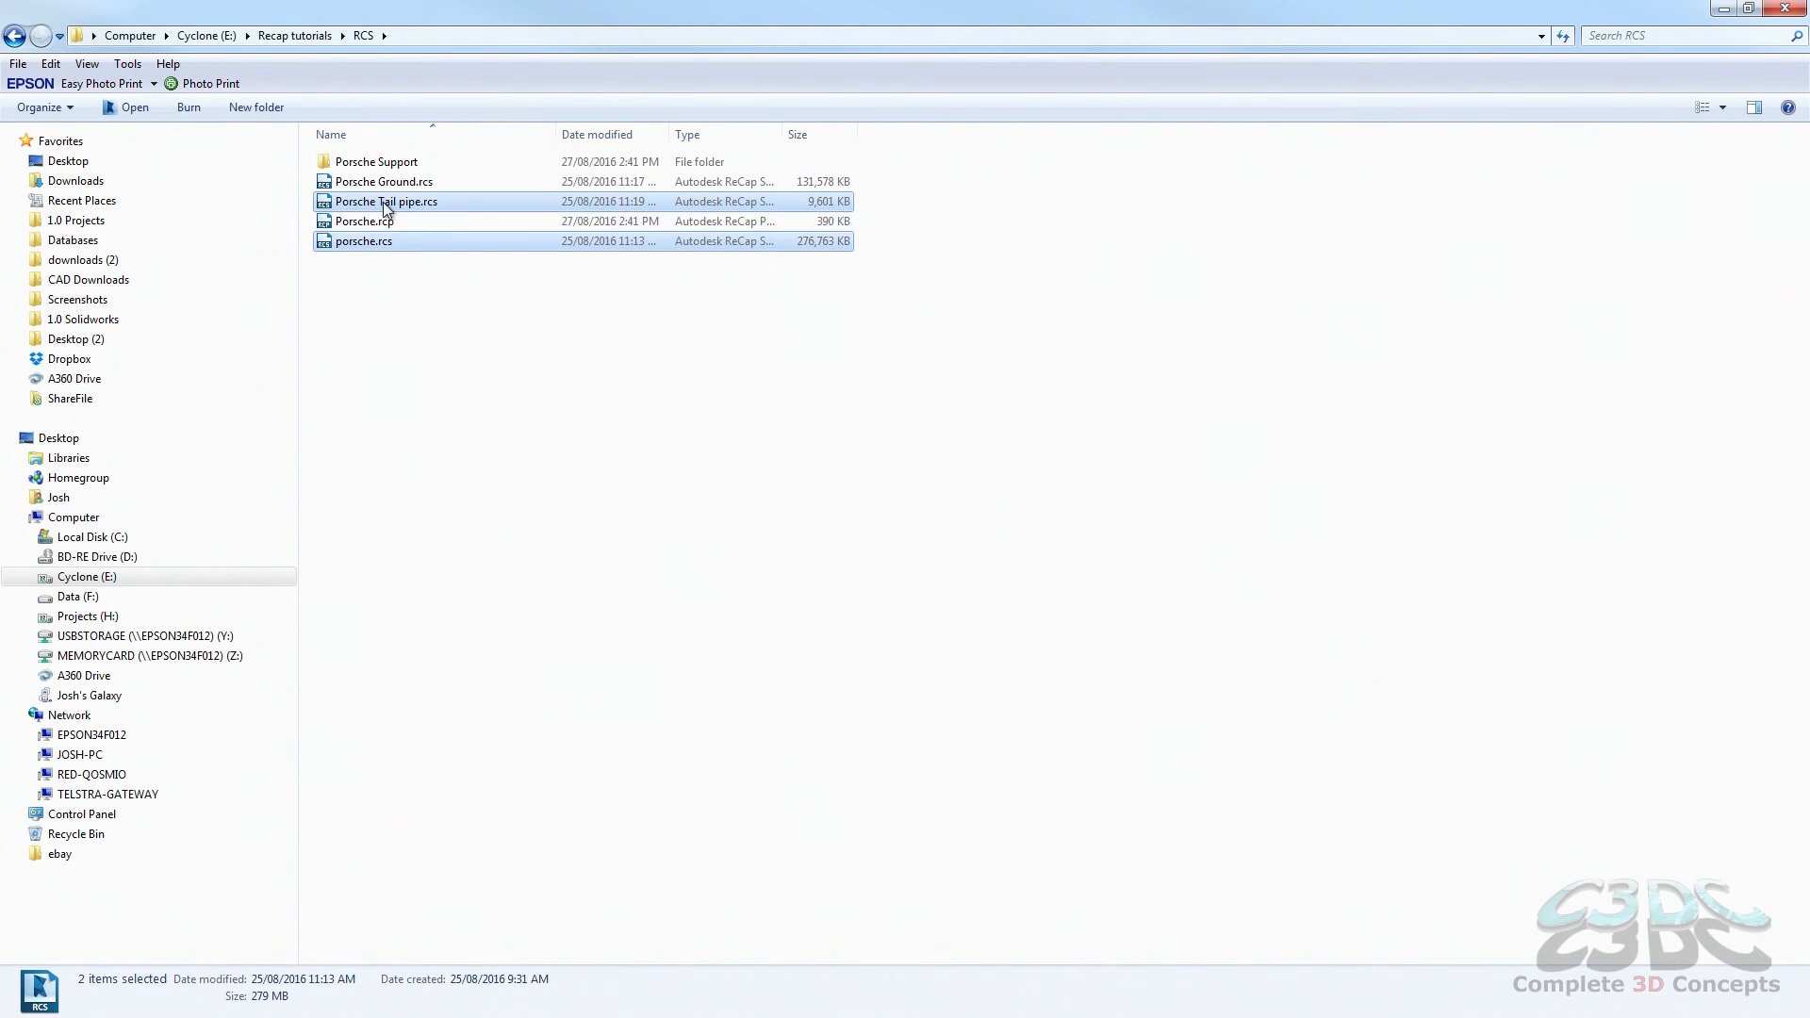
ctrl+click(386, 183)
drag(387, 182, 393, 172)
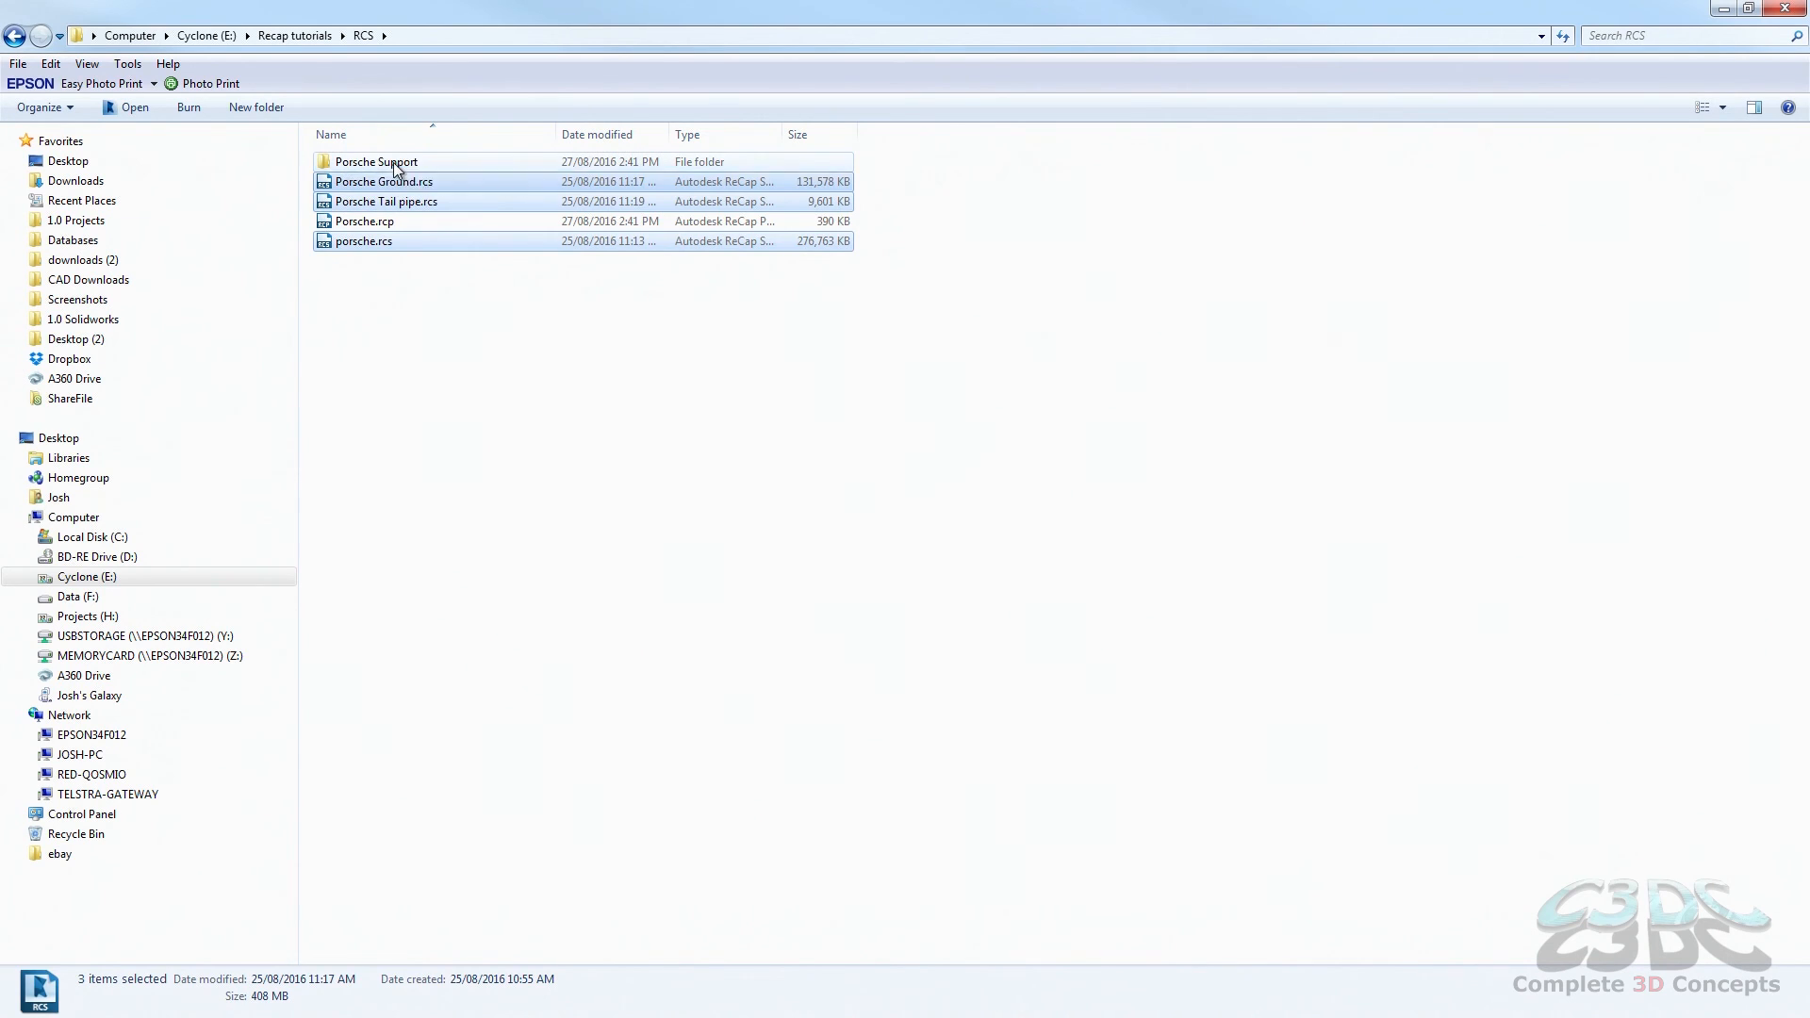
double_click(376, 164)
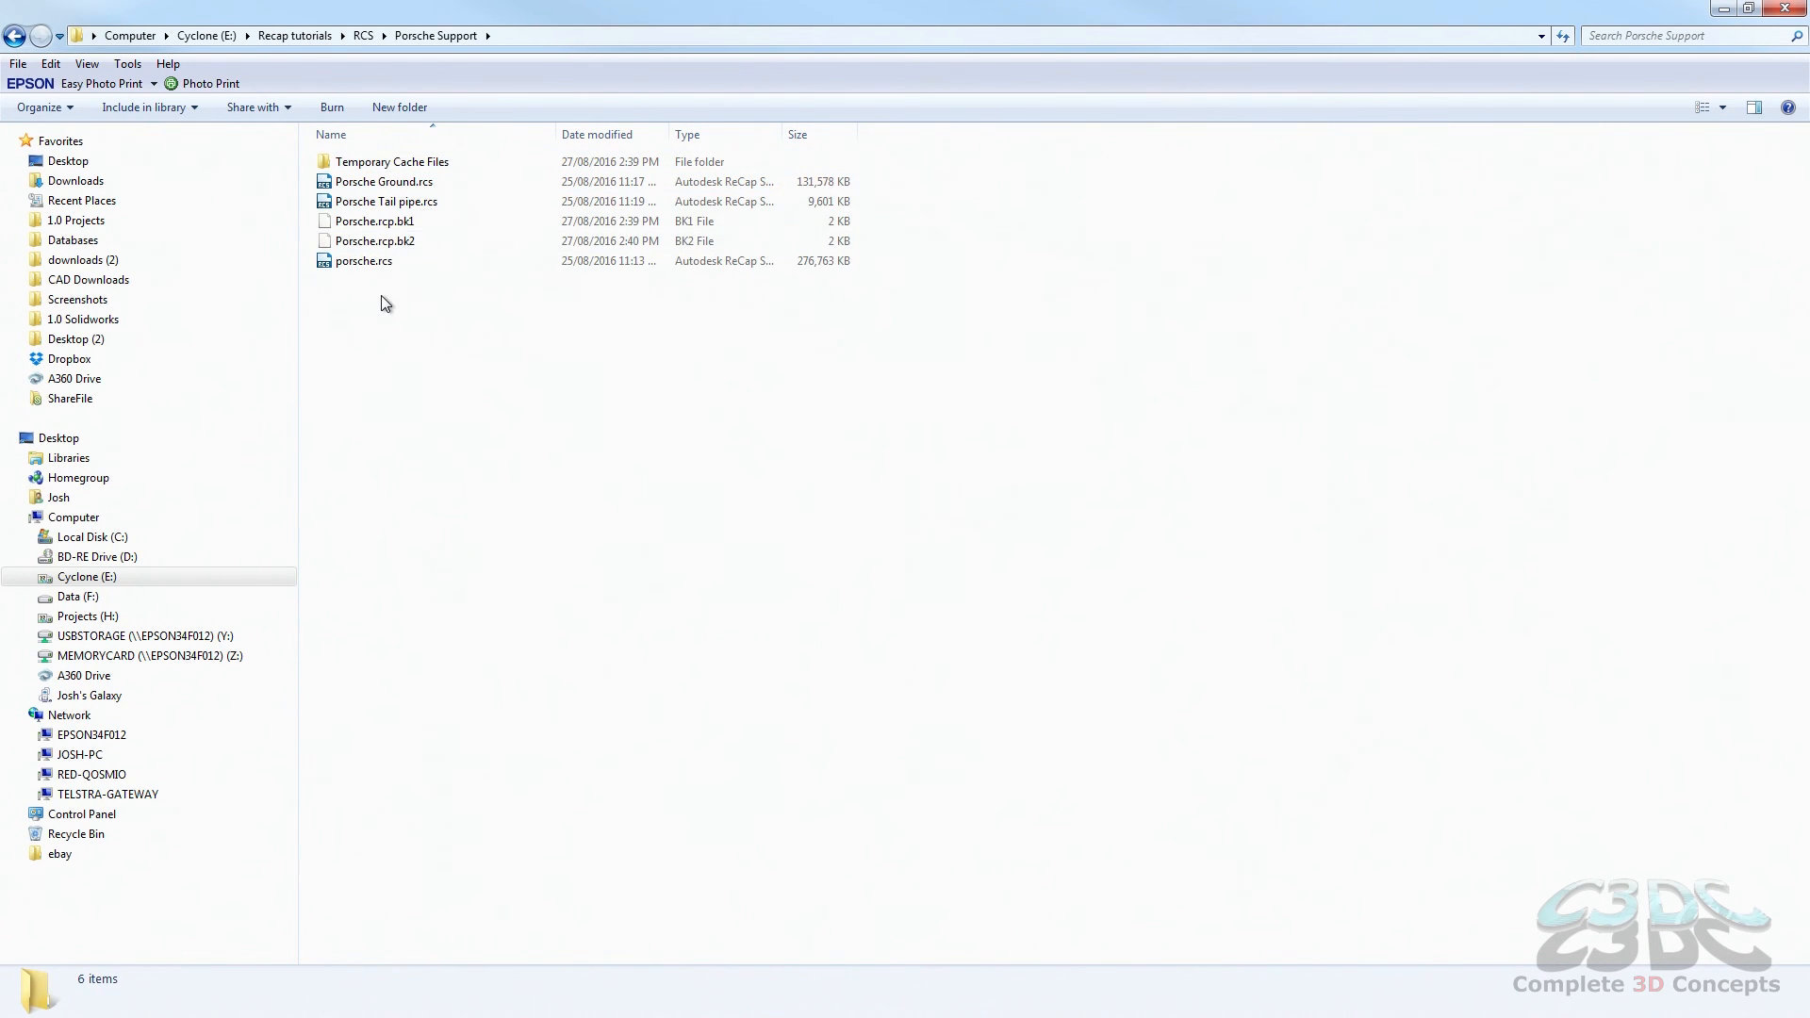
Step: Return to the RCS folder and select the Porsche.rcp project file beside the Porsche Support folder
click(364, 36)
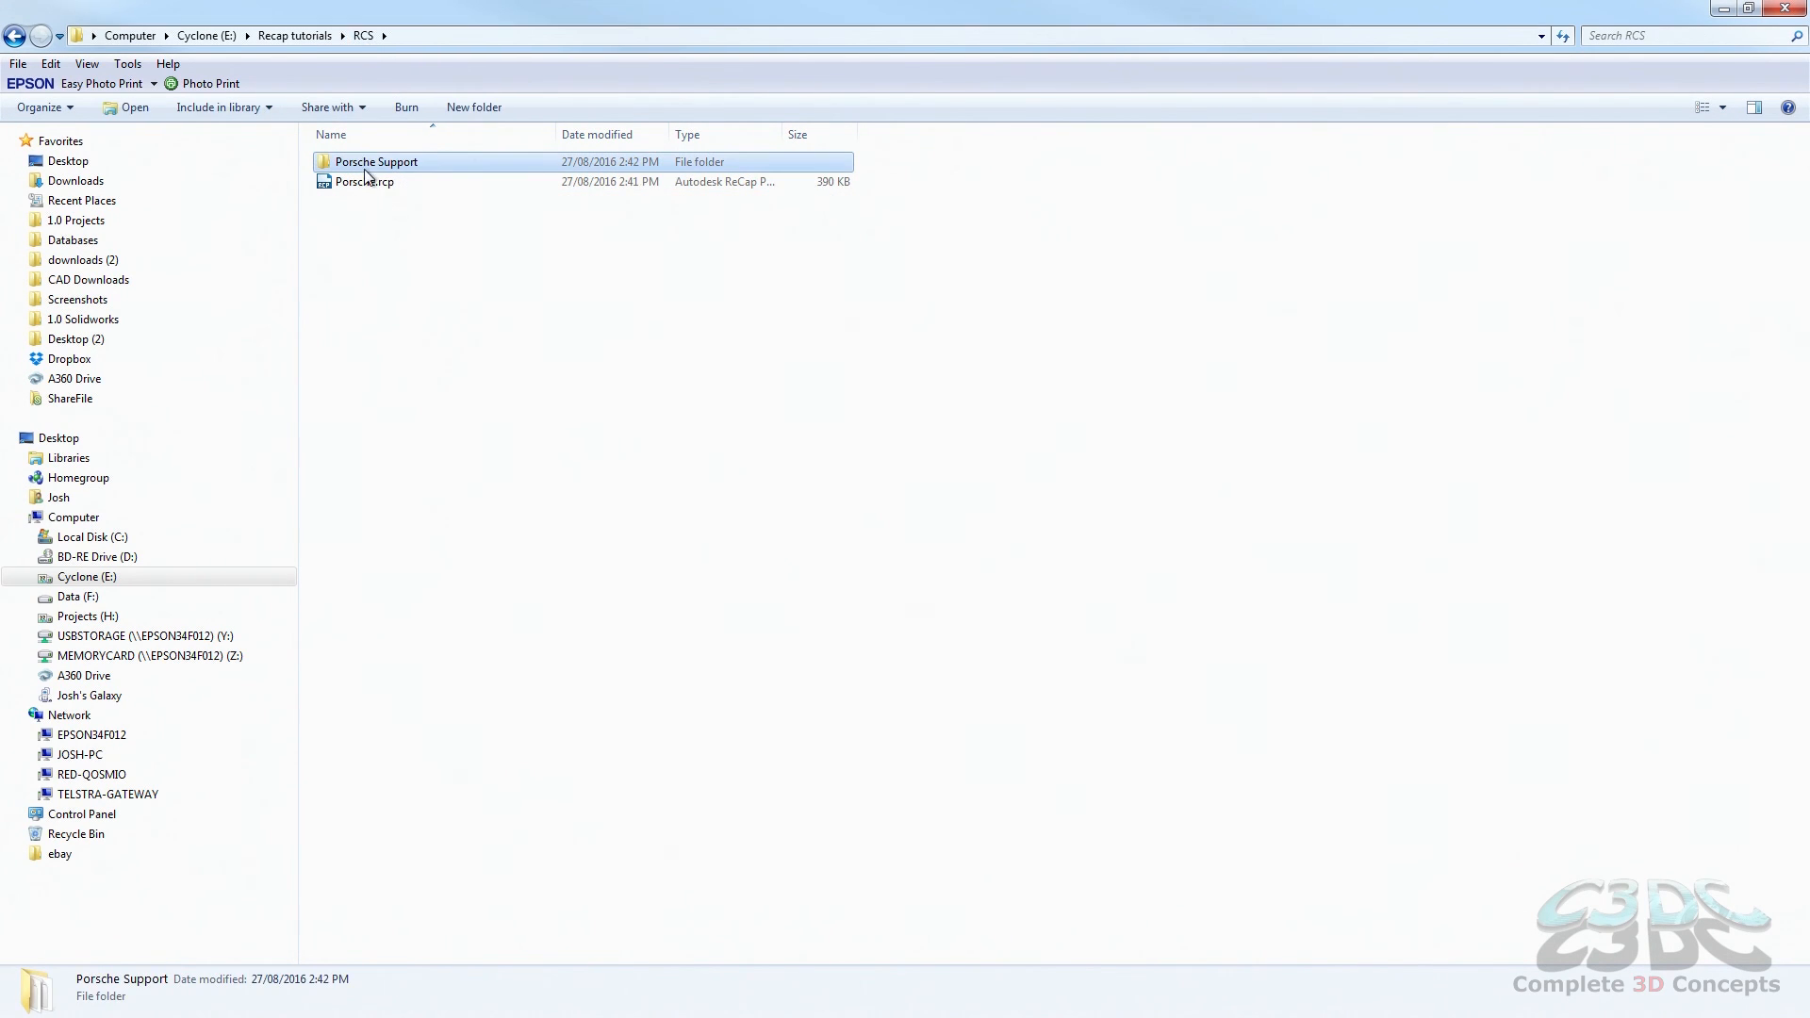
click(364, 187)
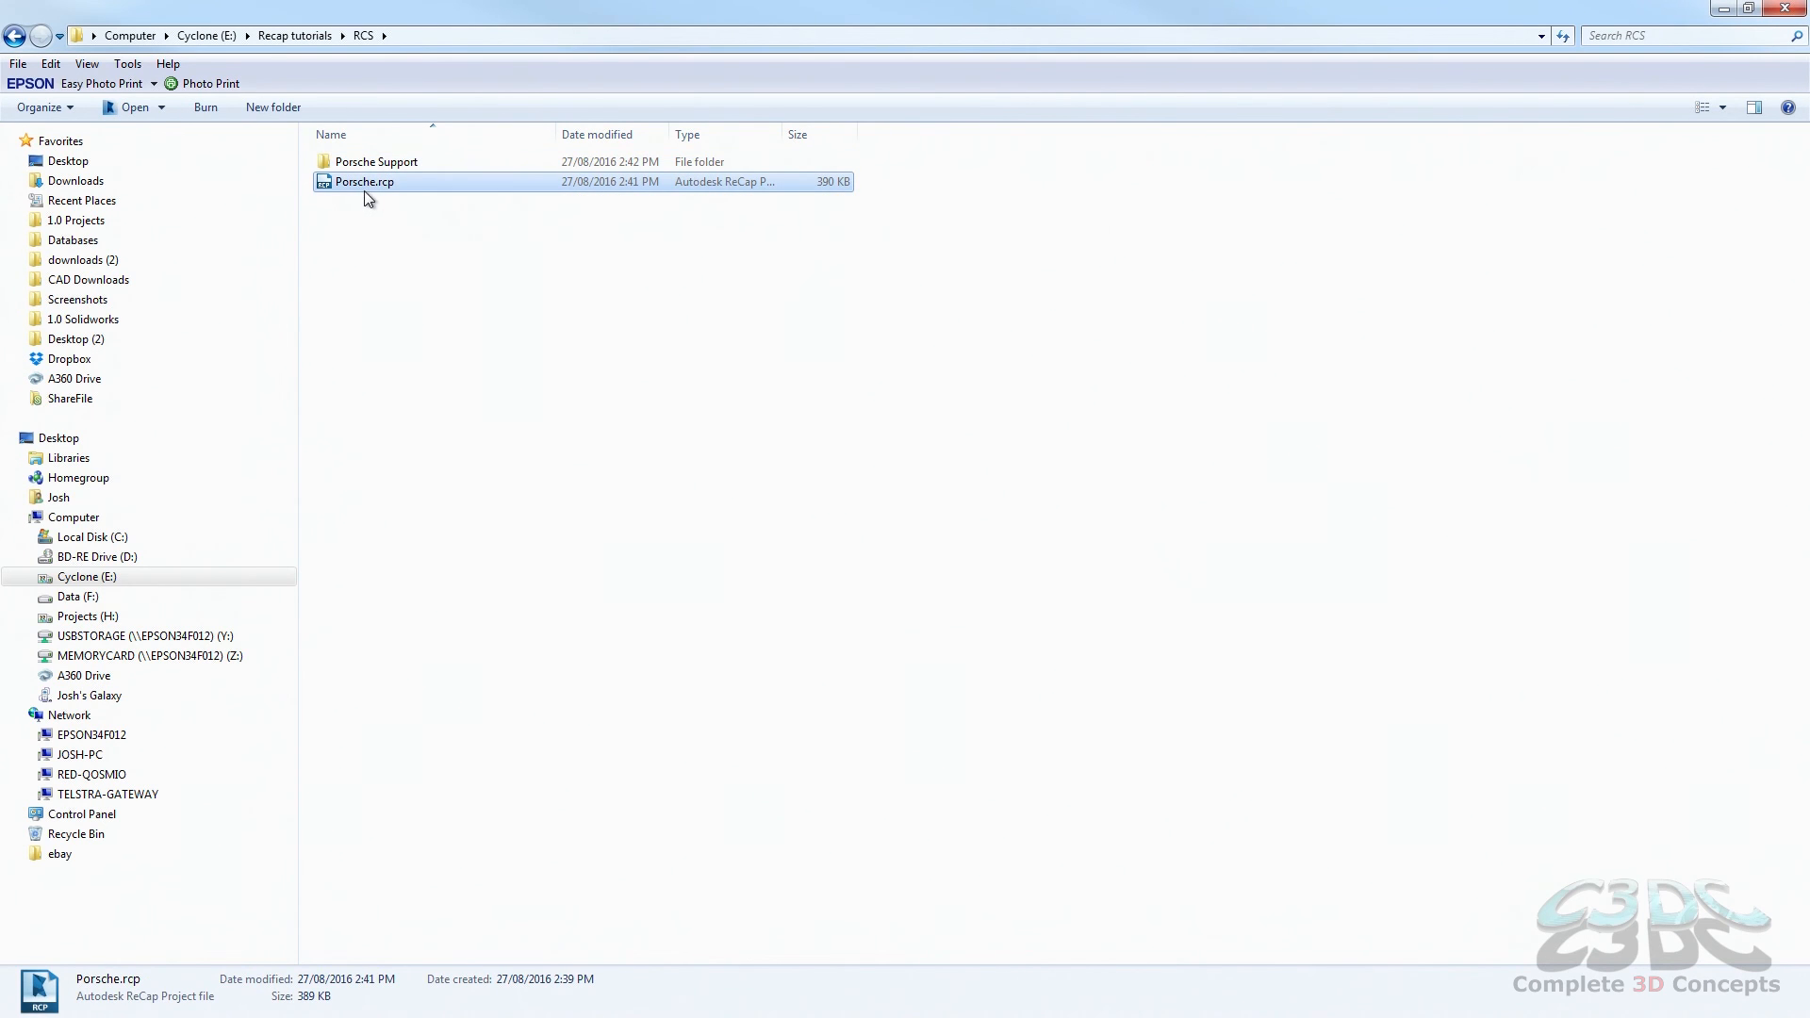
click(341, 222)
click(339, 184)
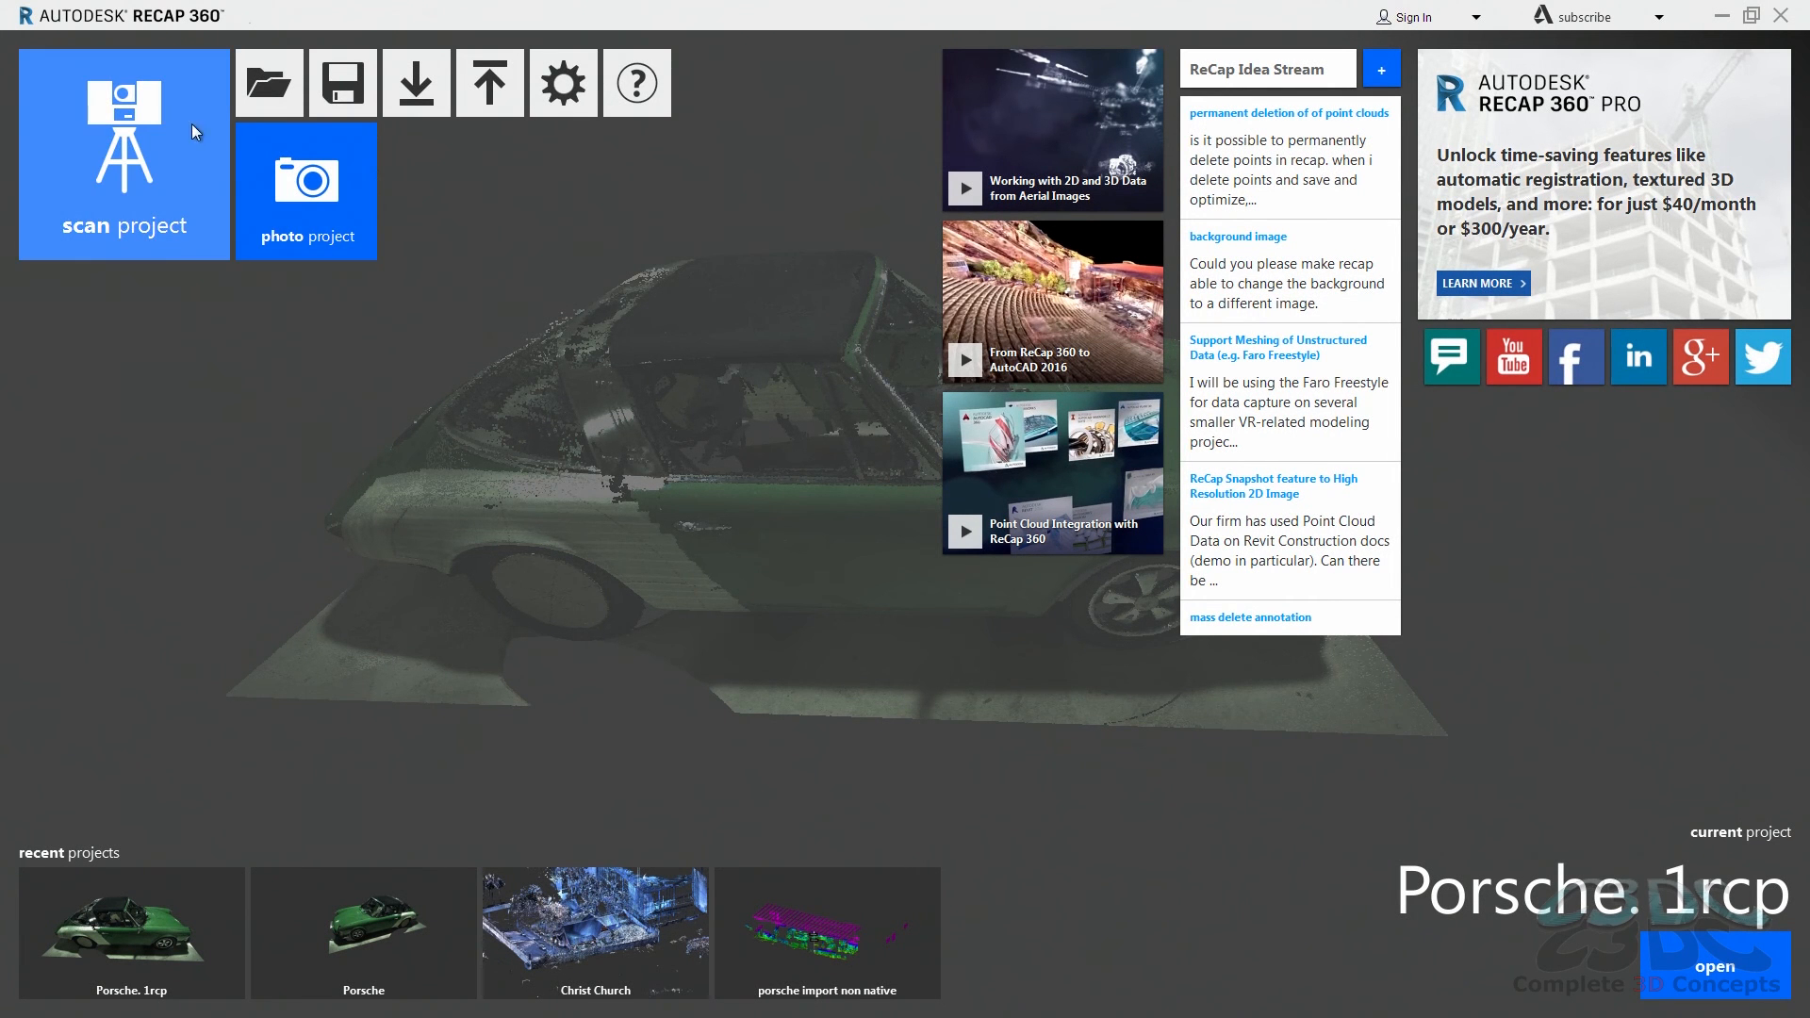
Step: Switch to ReCap 360, open the Porsche.rcp project from the RCS folder and turn the car's point cloud to a side view
click(263, 111)
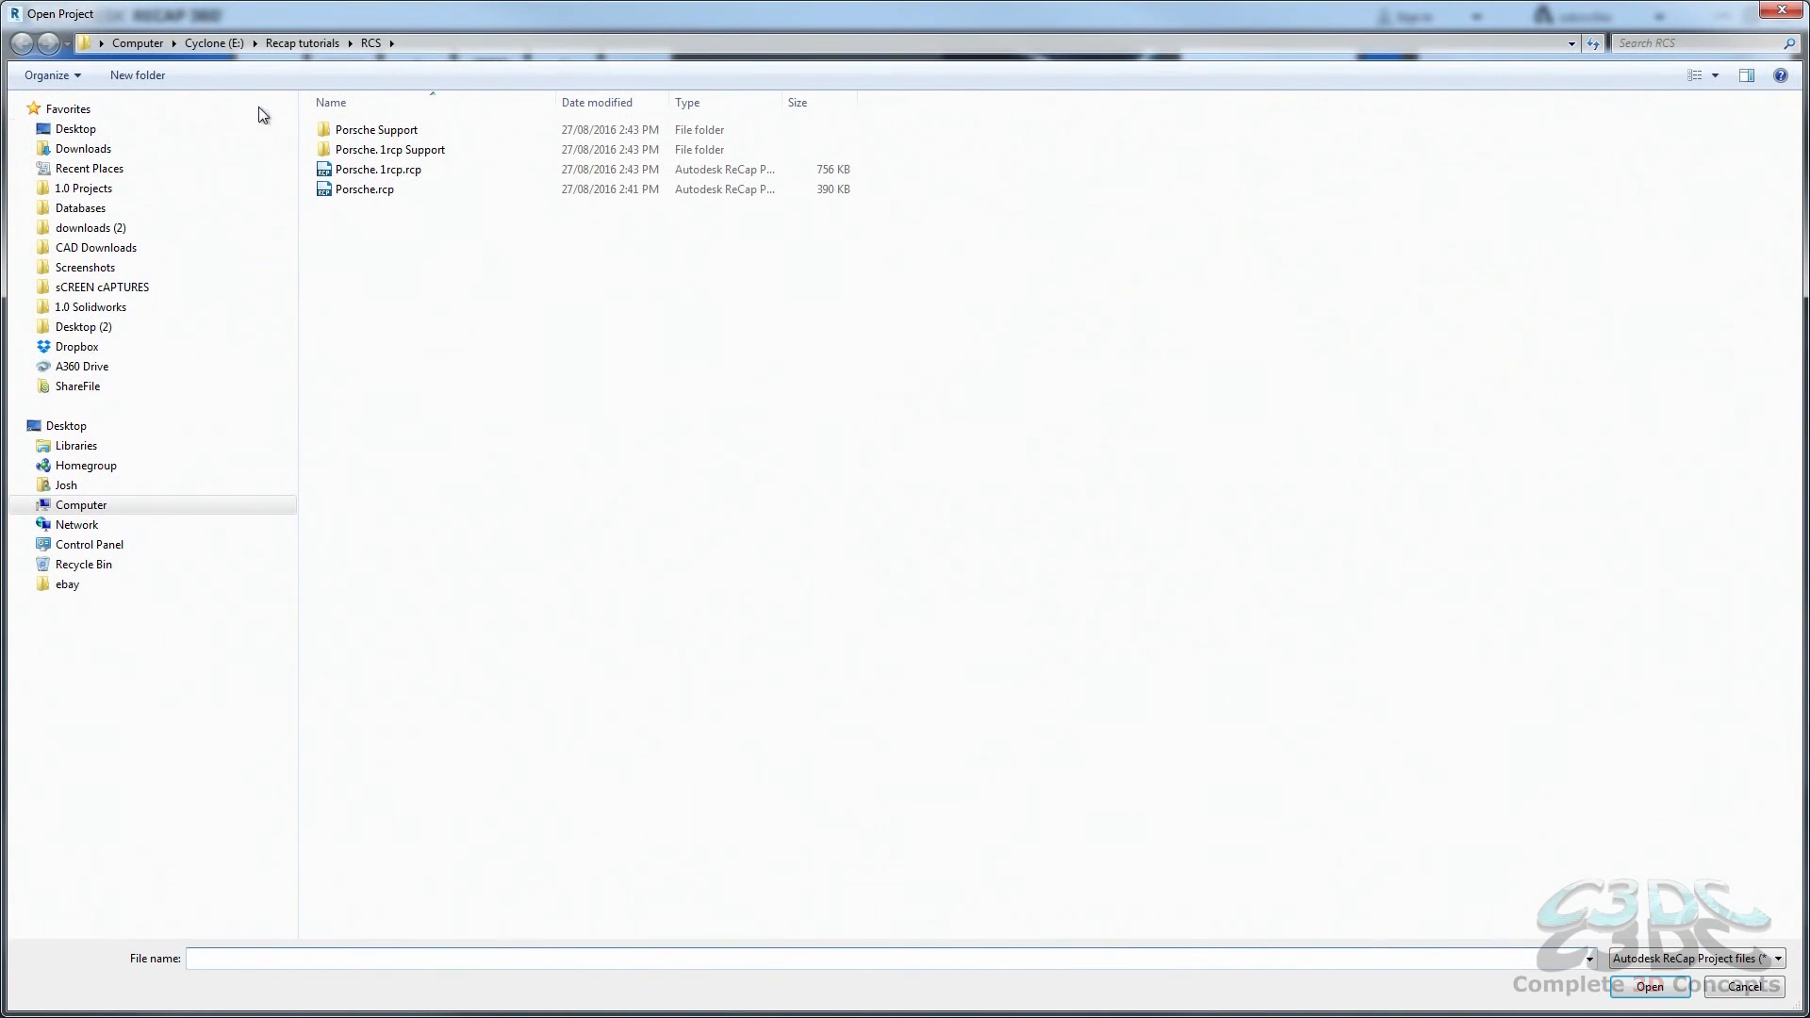
double_click(377, 190)
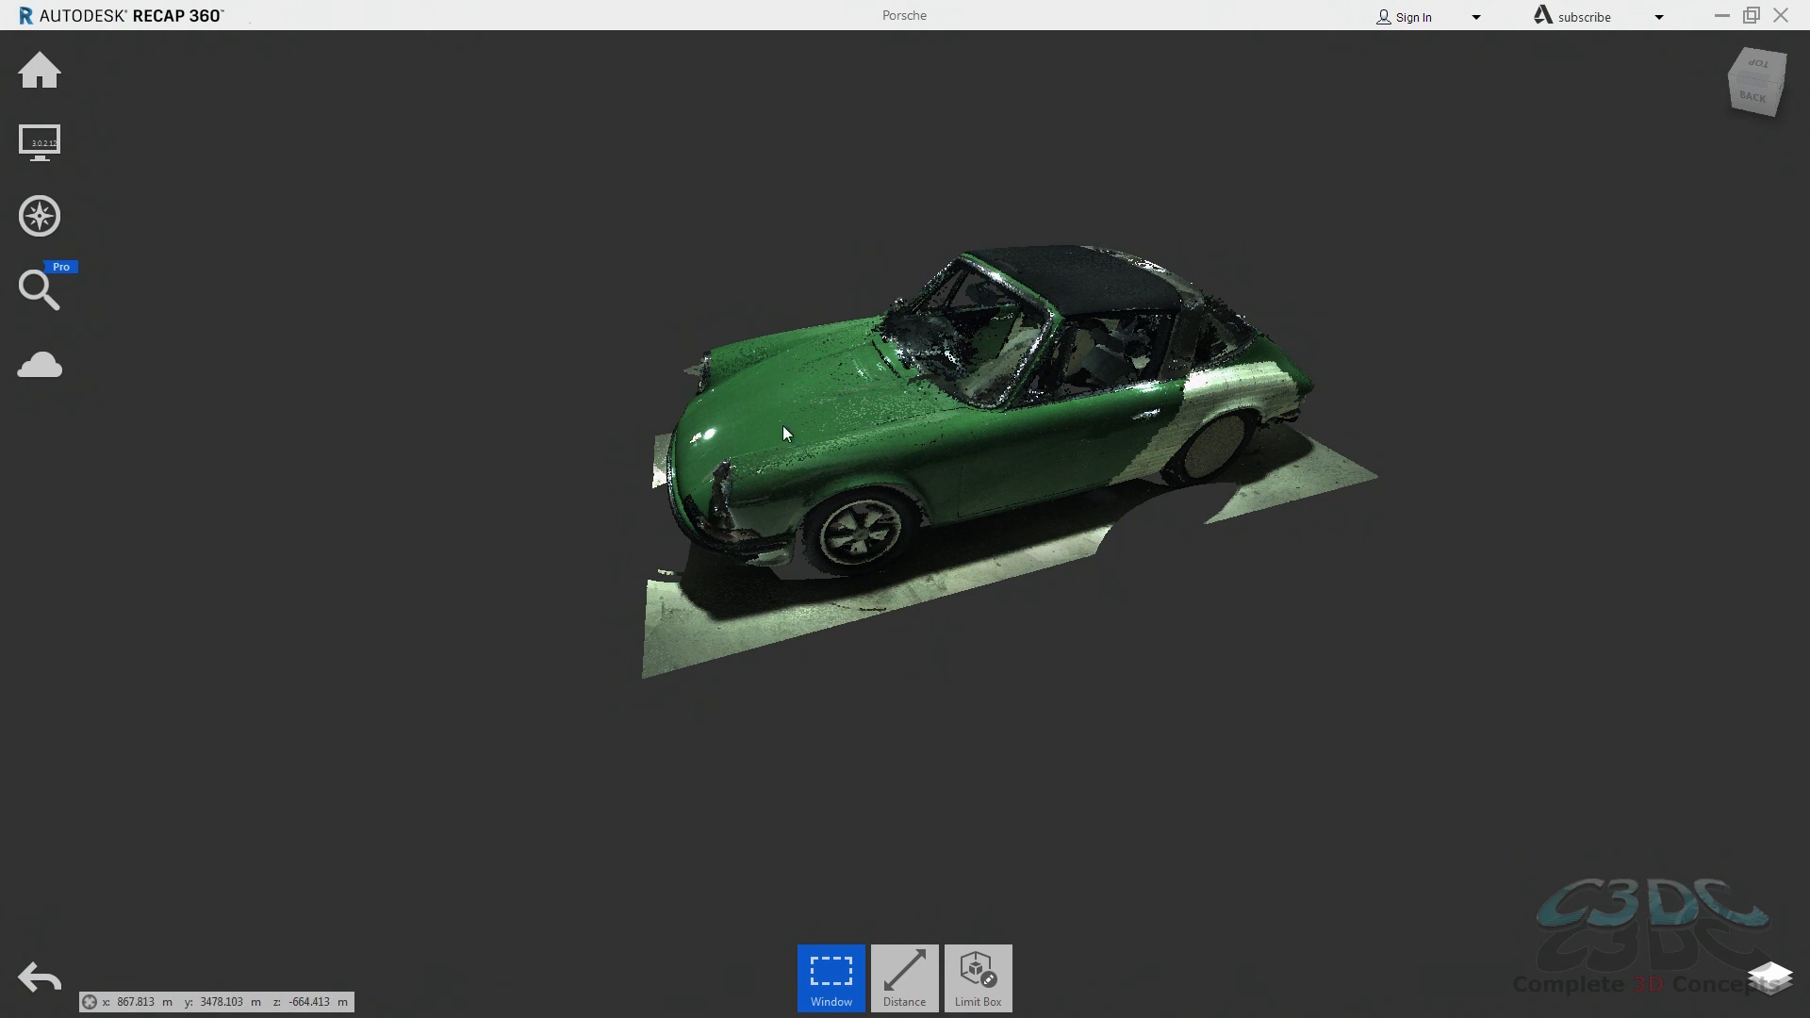
right_drag(871, 426, 1253, 424)
right_drag(701, 463, 1470, 479)
middle_drag(776, 456, 1306, 396)
Step: Save a copy of the Porsche project in the RCS folder under the name "Porsche. 1rcp"
mouse_move(47, 71)
mouse_move(110, 58)
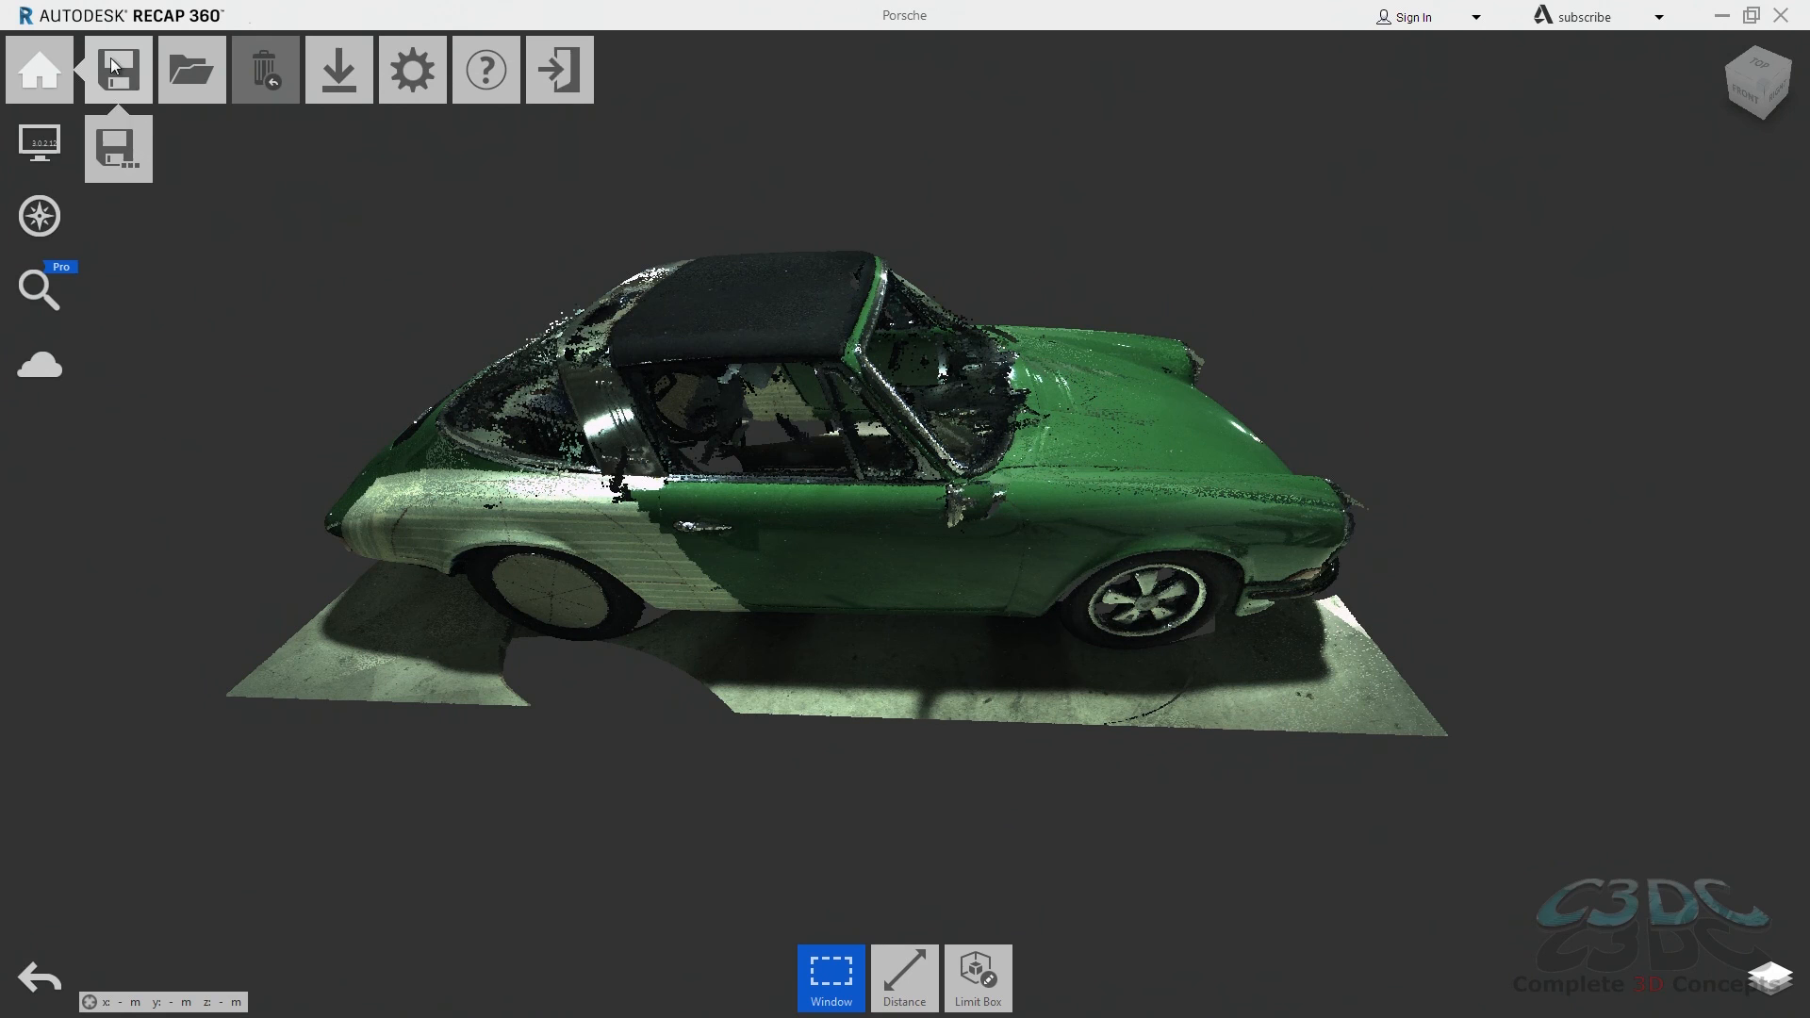
click(109, 157)
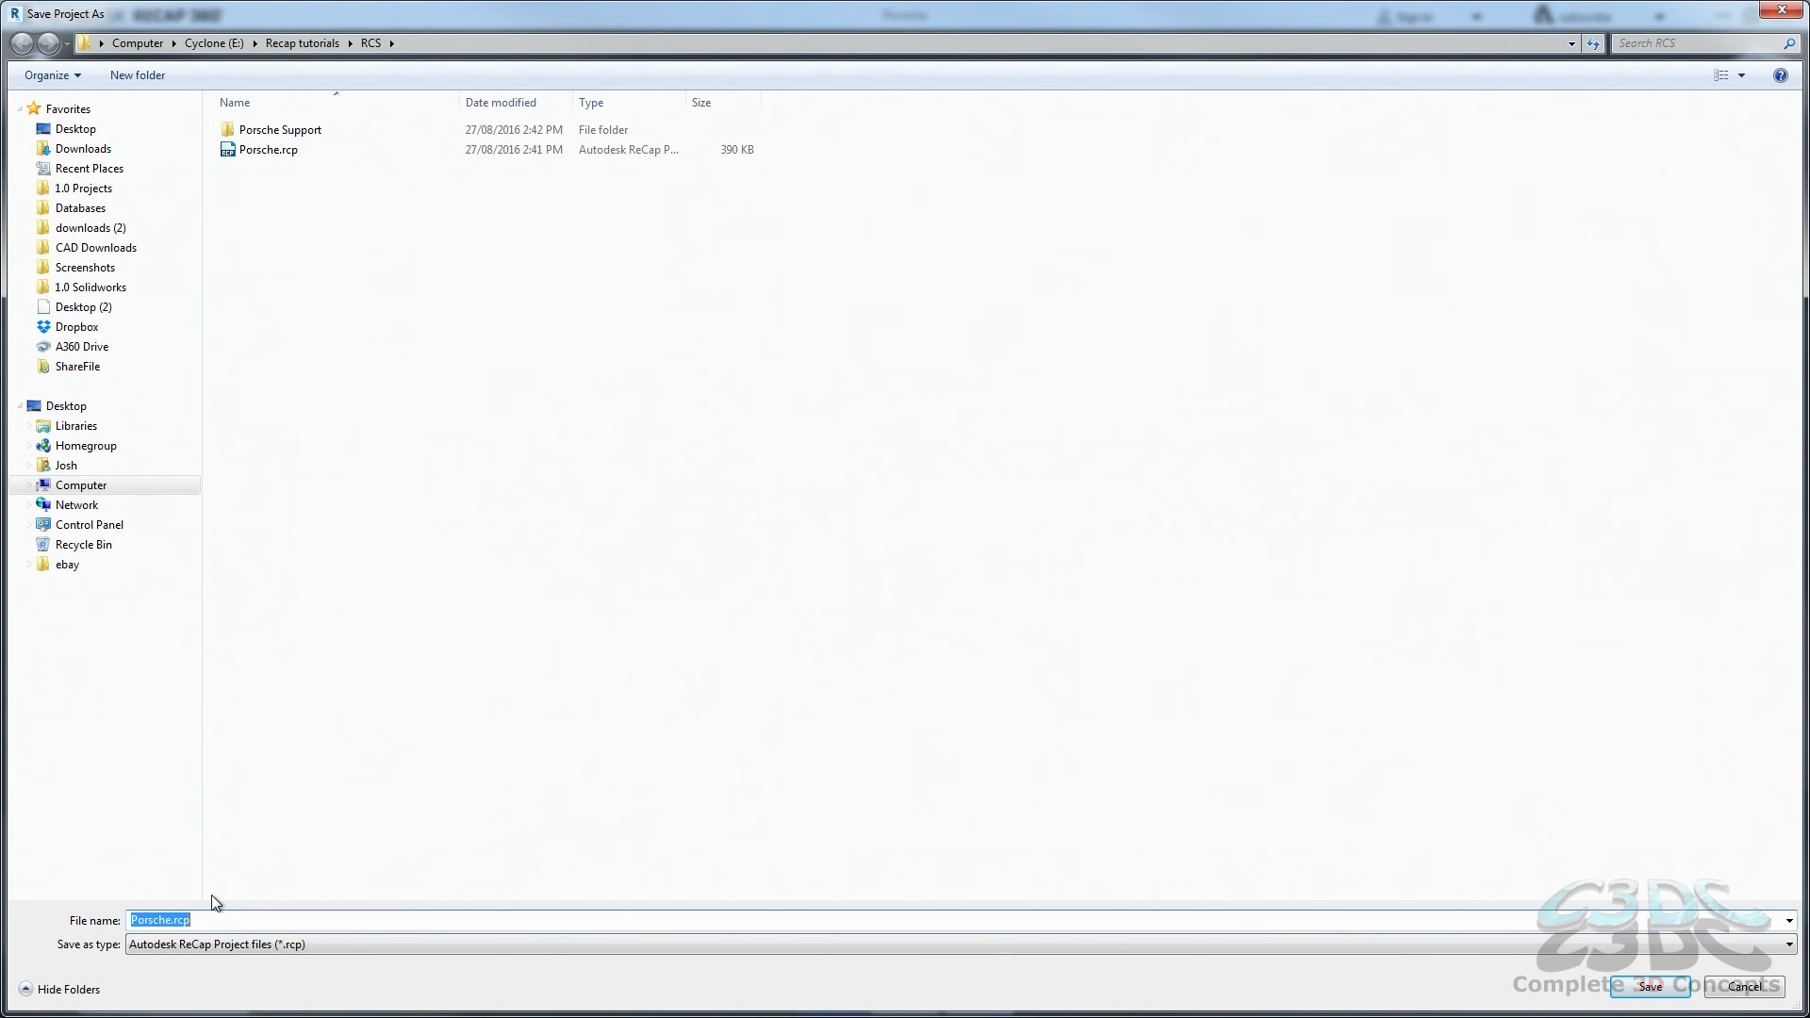
click(175, 921)
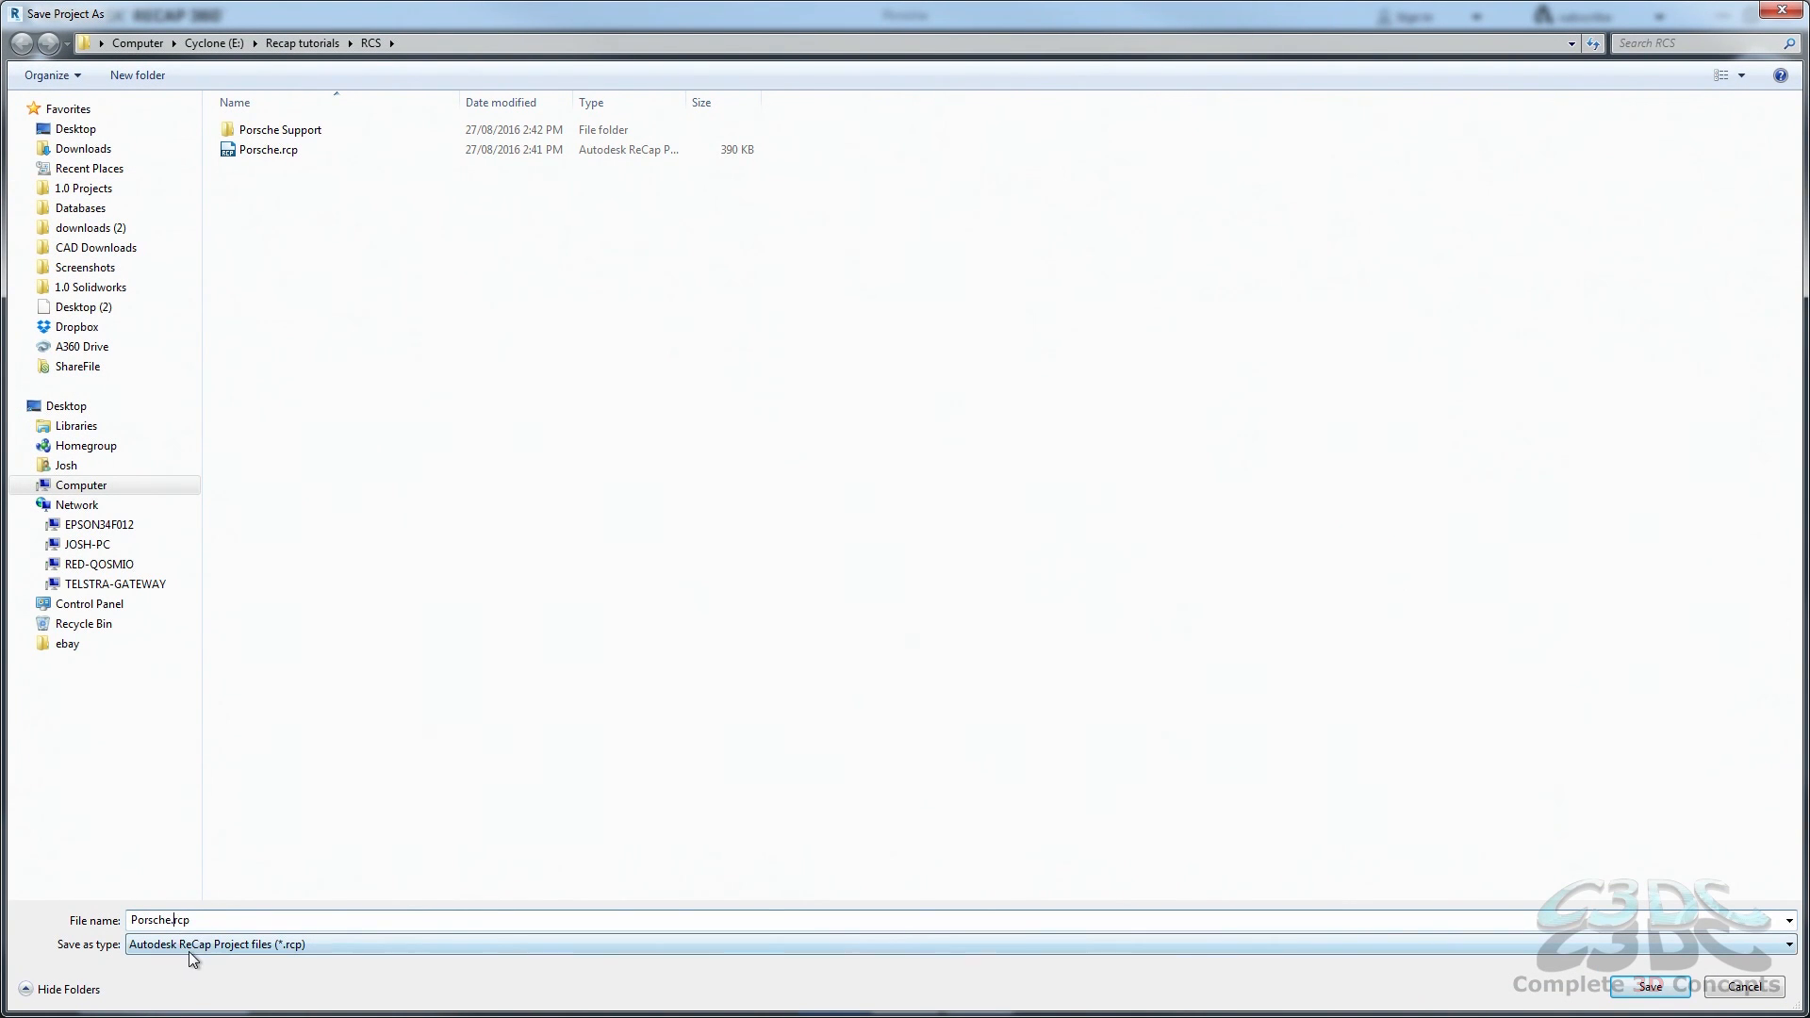
text(1)
key(Return)
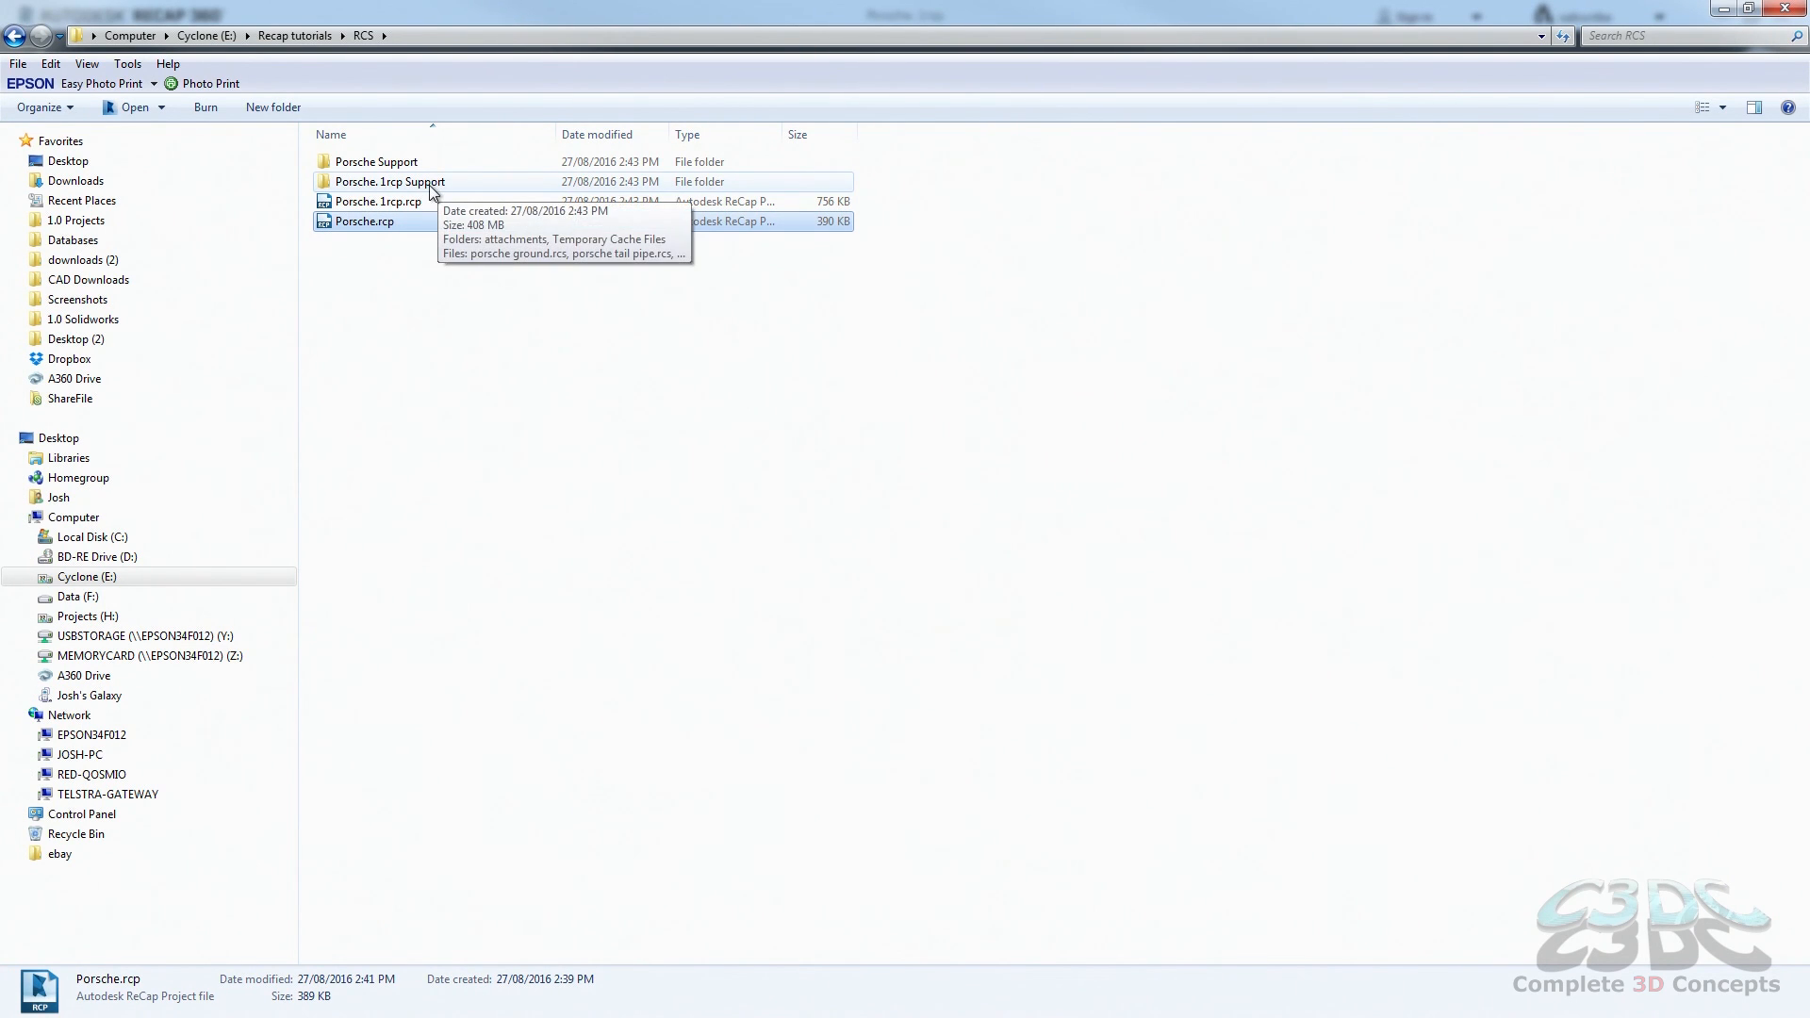
Step: Switch to Windows Explorer, examine the Porsche. 1rcp Support folder and its attachments subfolder, and return to the RCS folder
click(462, 273)
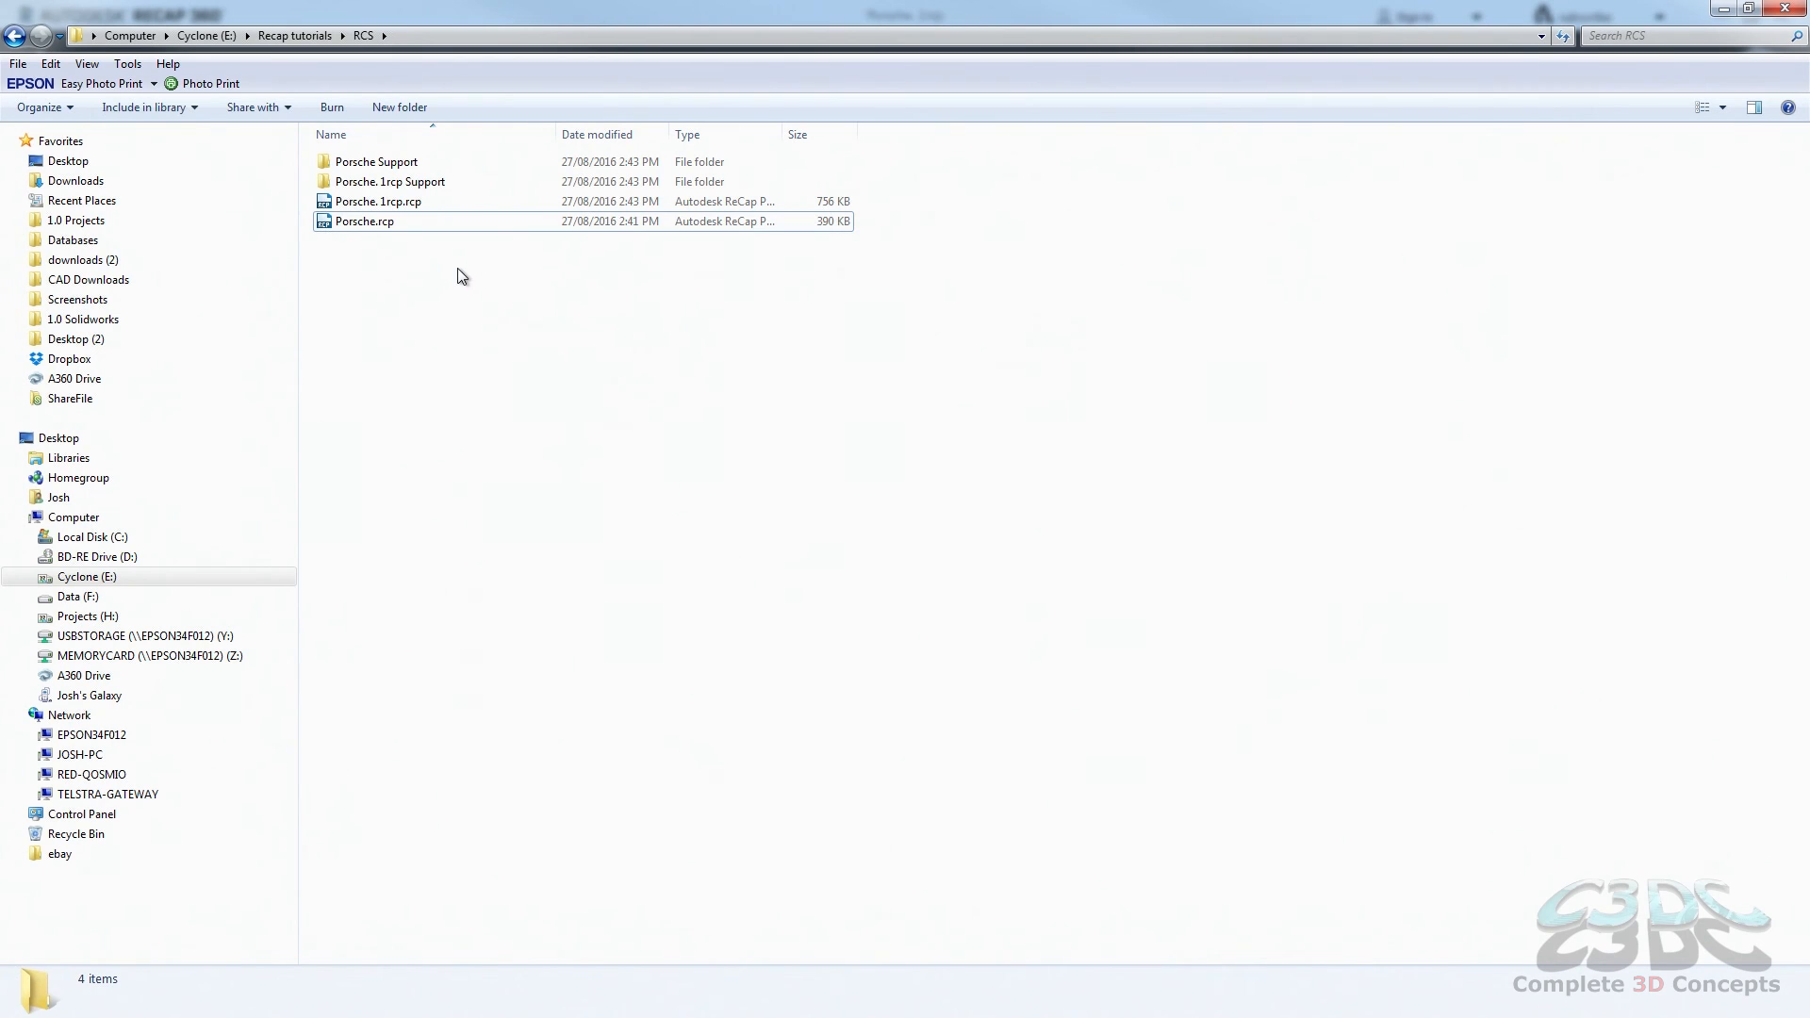
double_click(417, 184)
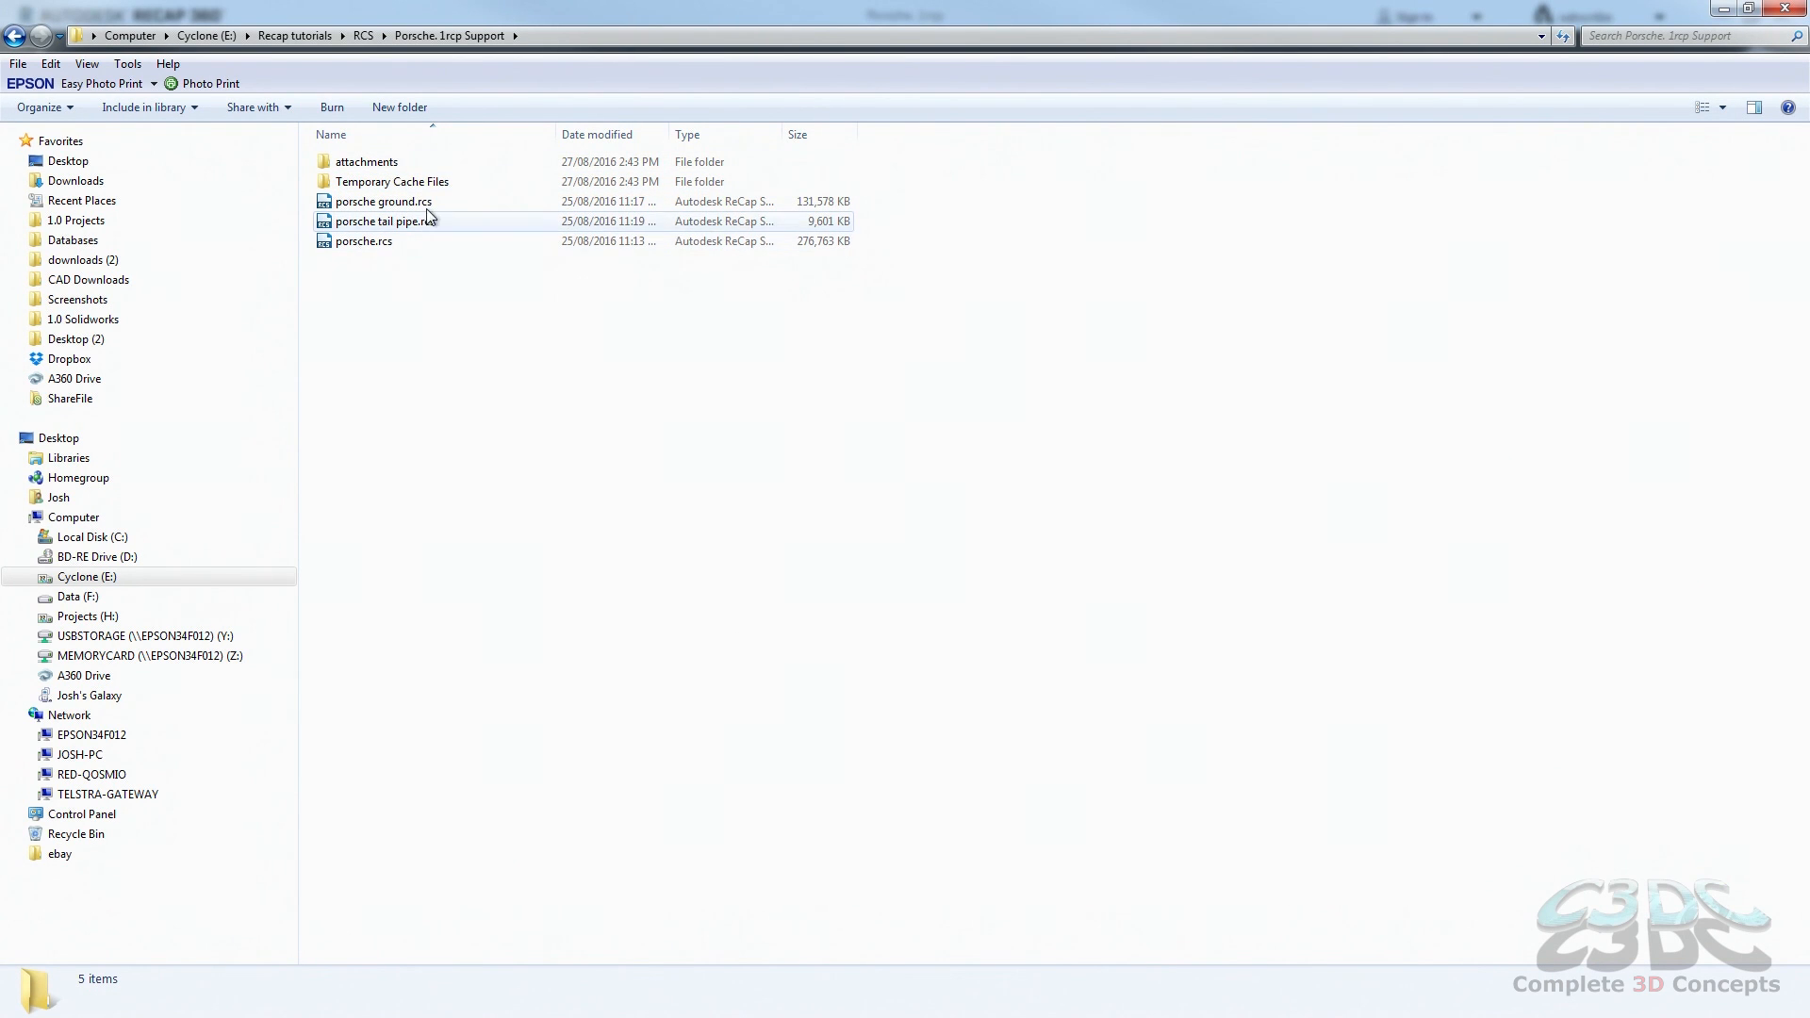
double_click(414, 163)
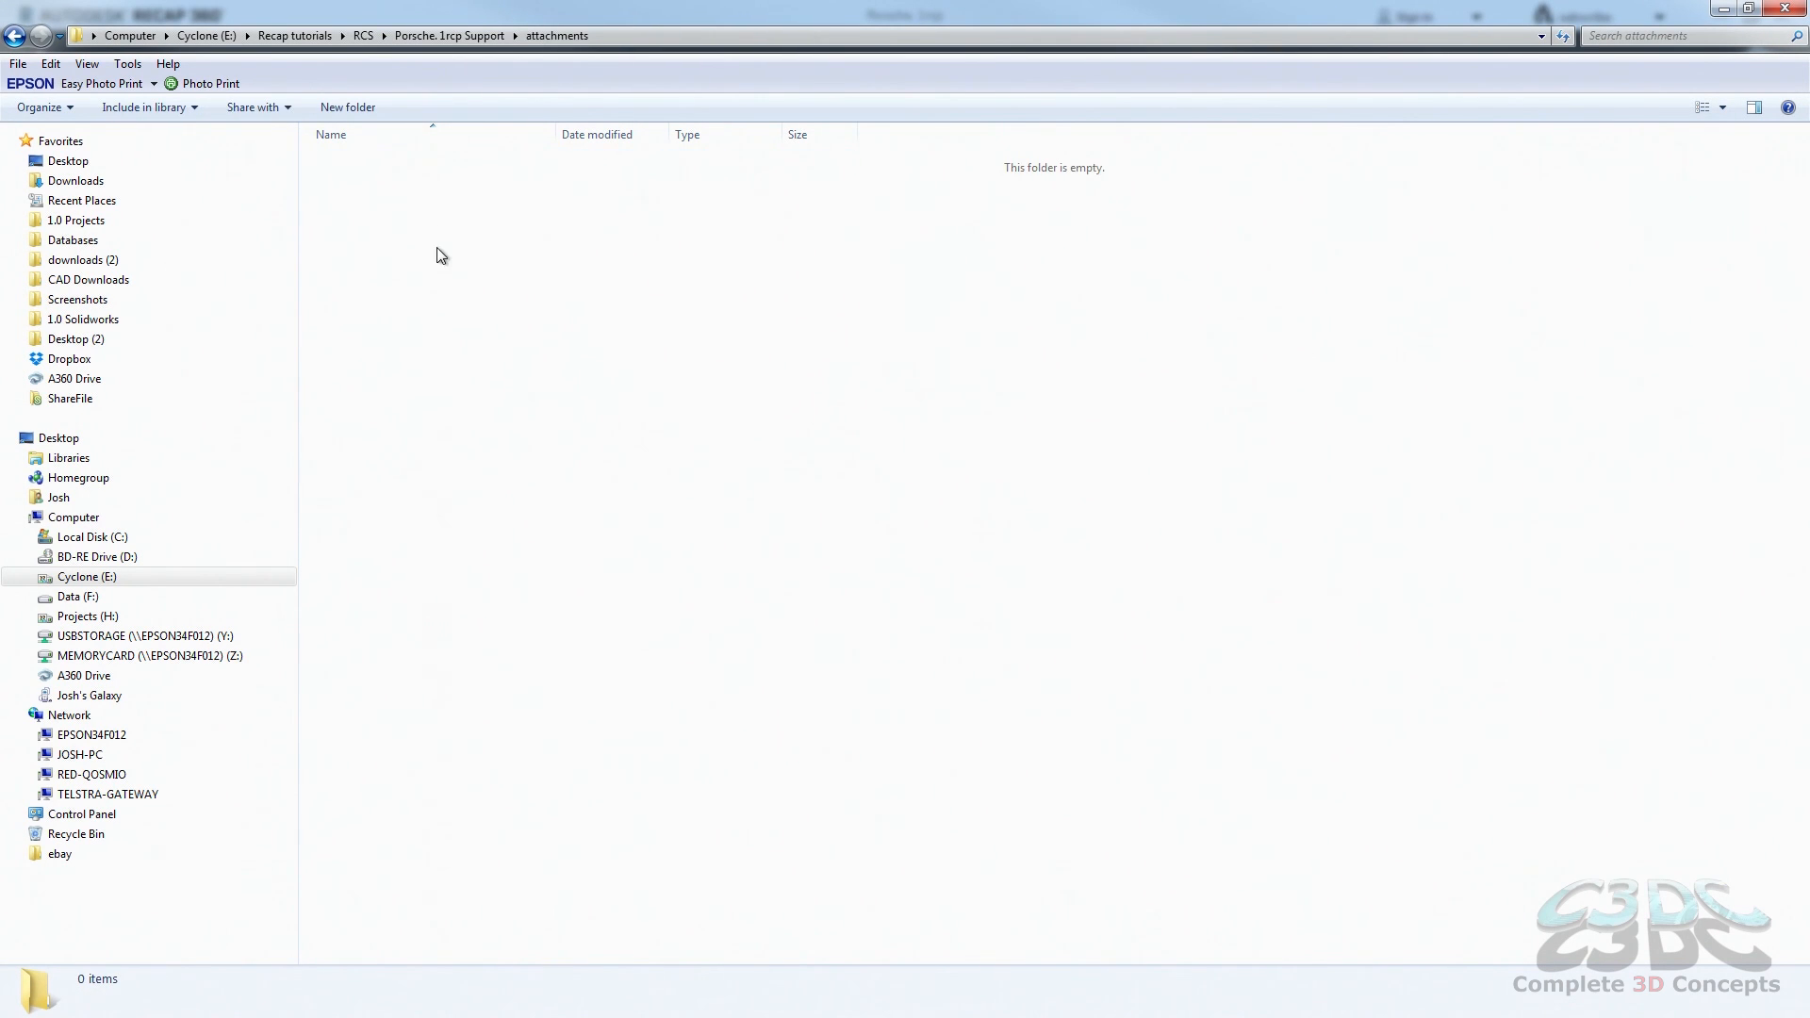
click(404, 36)
click(368, 36)
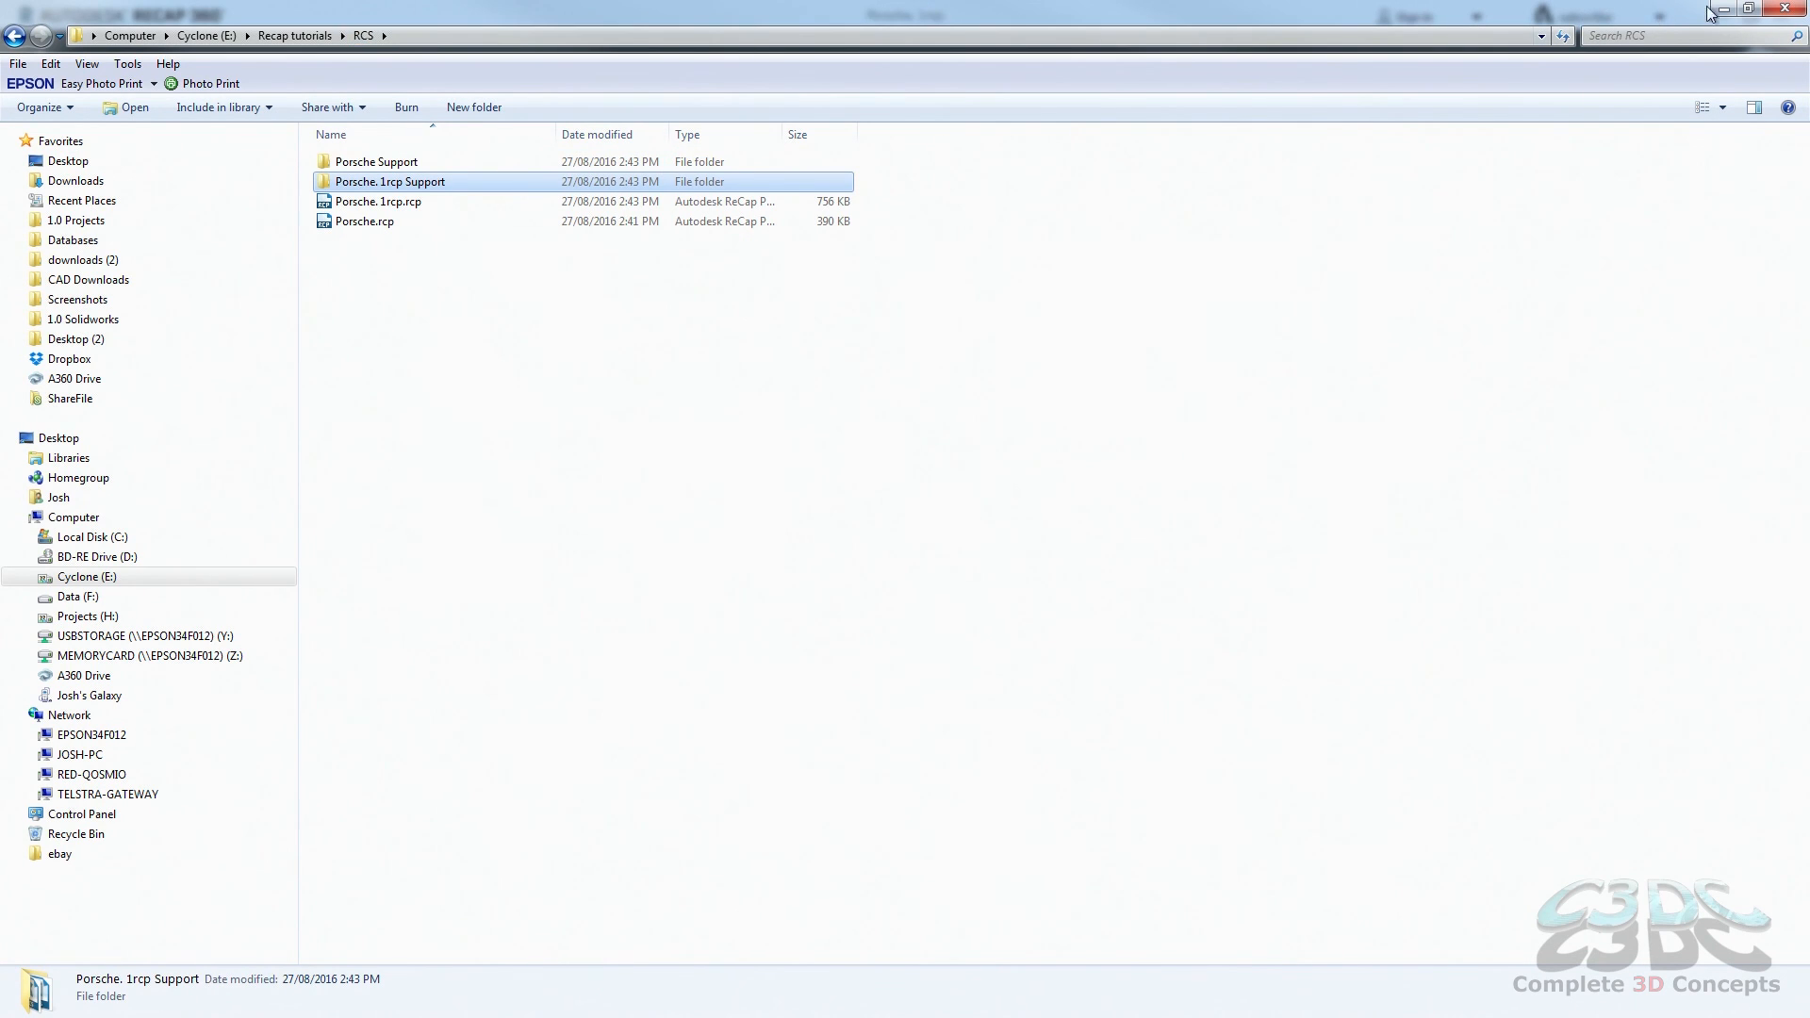